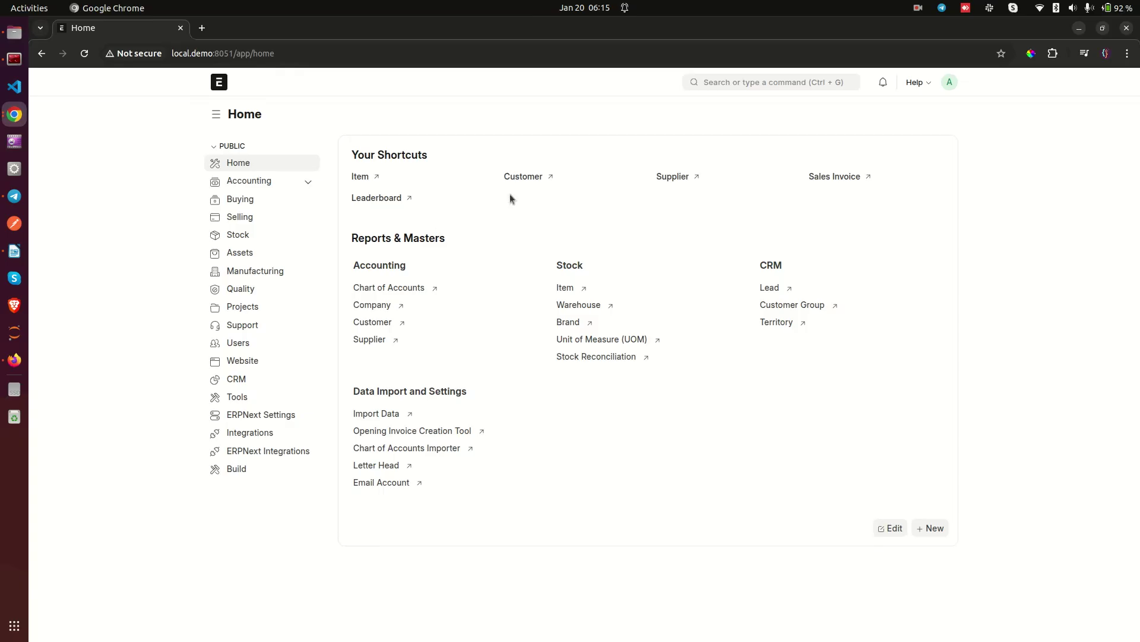
Step: Open OnePlus 10T (Black) from the Item list and check its default unit Nos
click(360, 178)
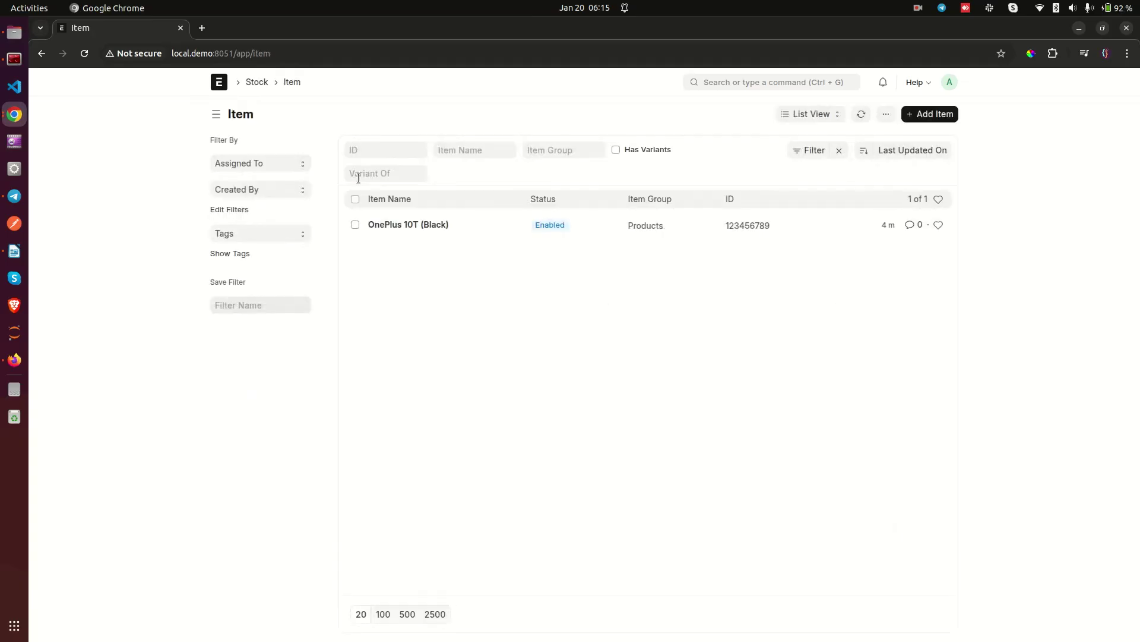
click(395, 225)
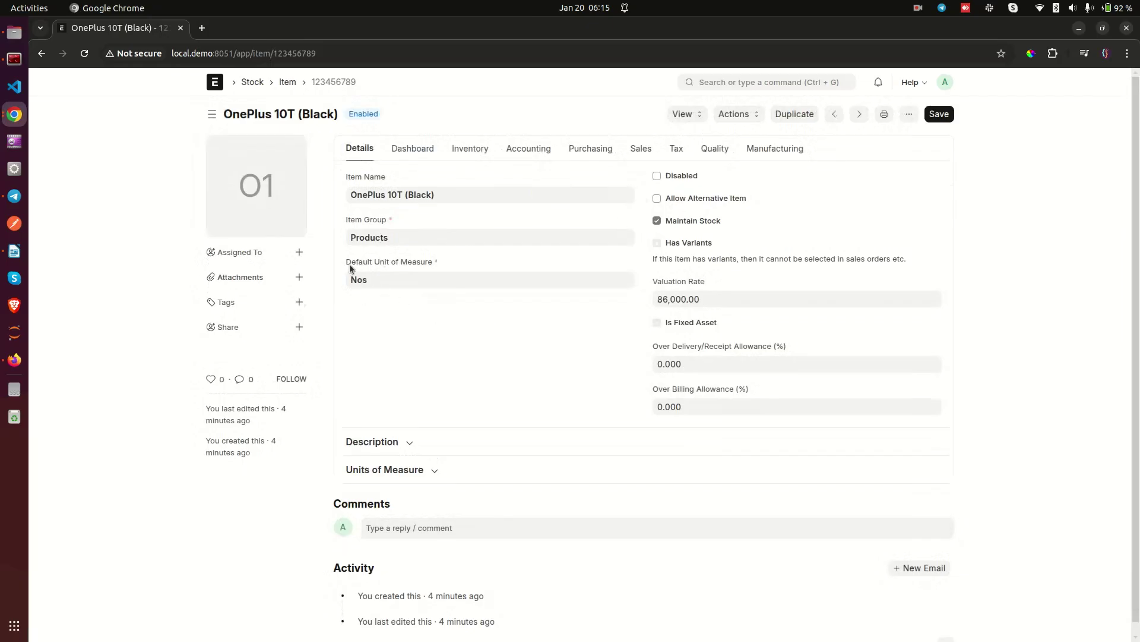
drag(346, 264, 439, 262)
click(352, 283)
Step: Create a new UOM named 'Carton' as the item's default purchase unit of measure
click(588, 152)
click(487, 194)
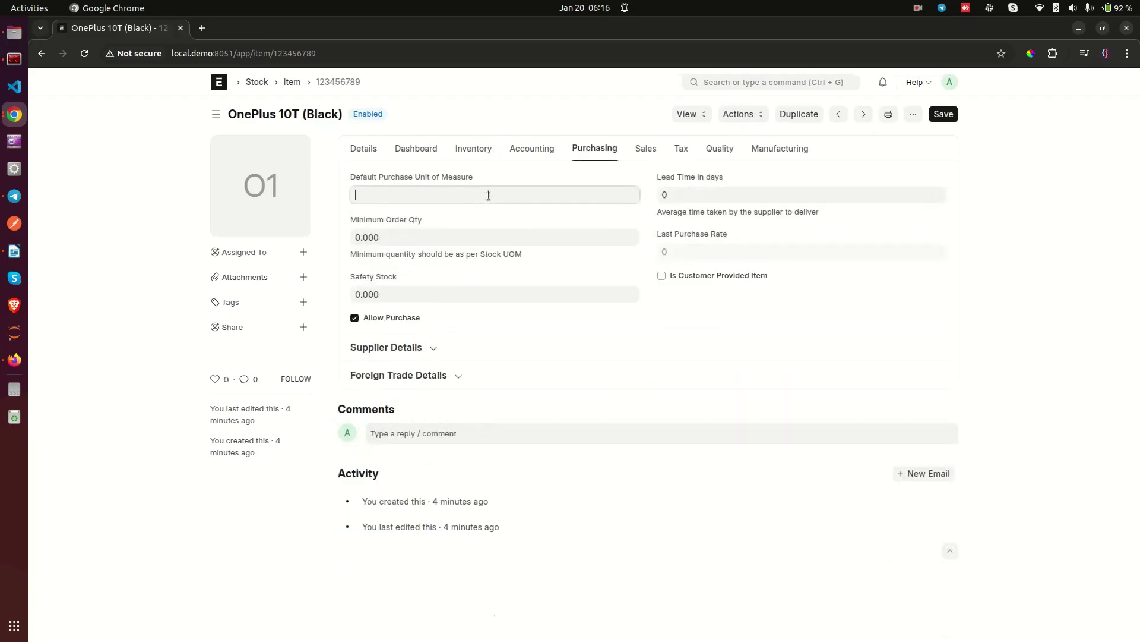
text(car)
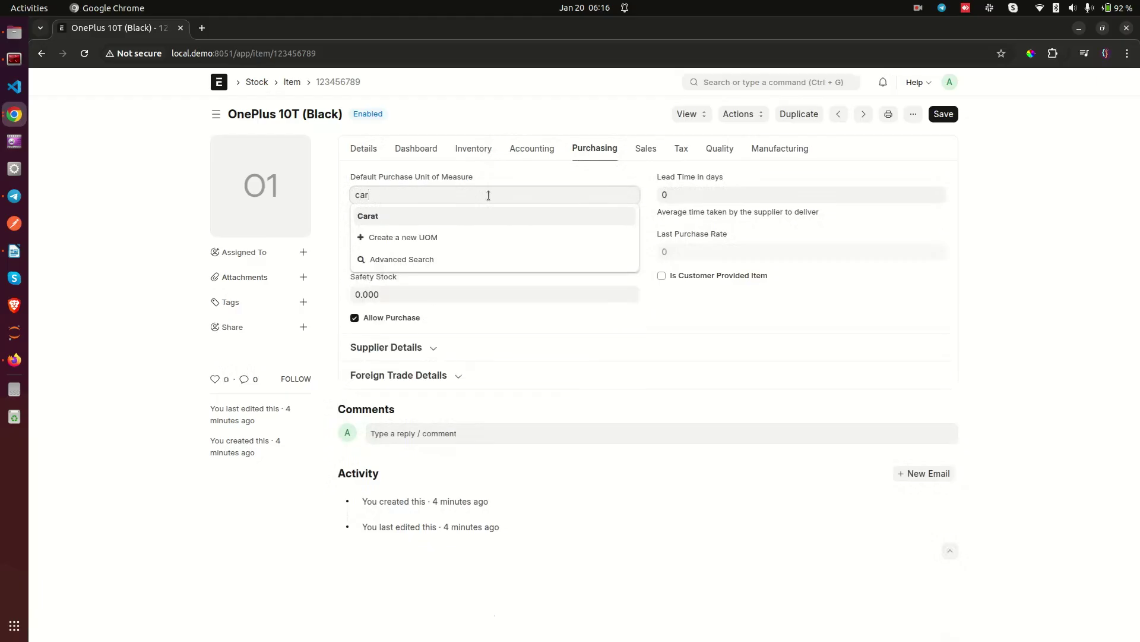
key(BackSpace)
key(BackSpace)
text(Carton)
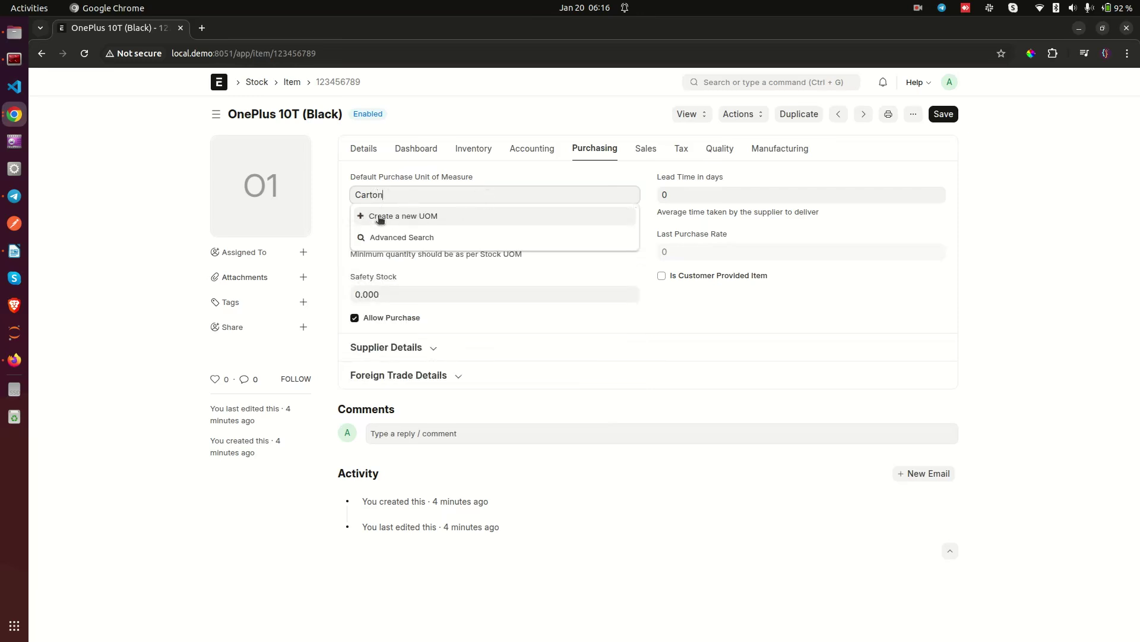
click(384, 215)
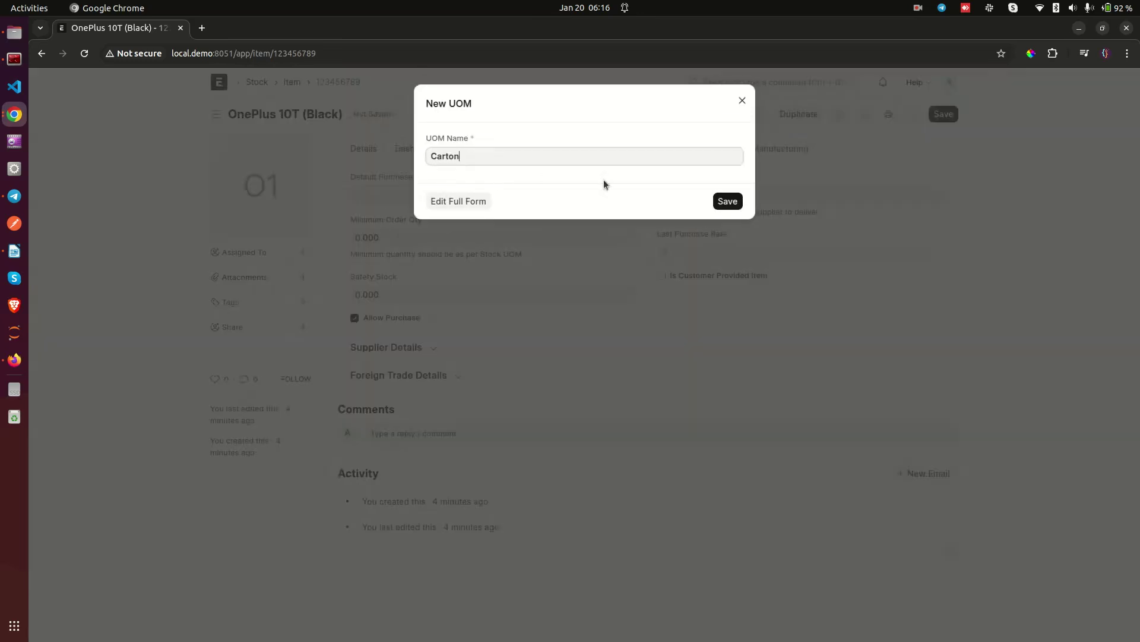
click(727, 195)
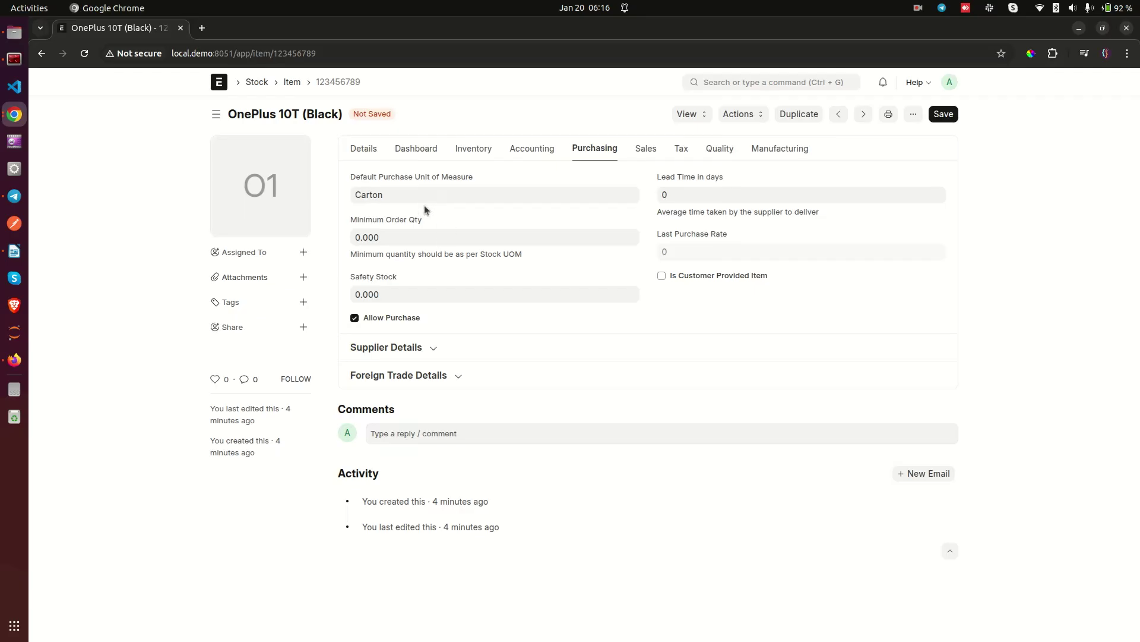
Step: Review the item's default stock unit Nos and its Carton purchase unit
click(365, 153)
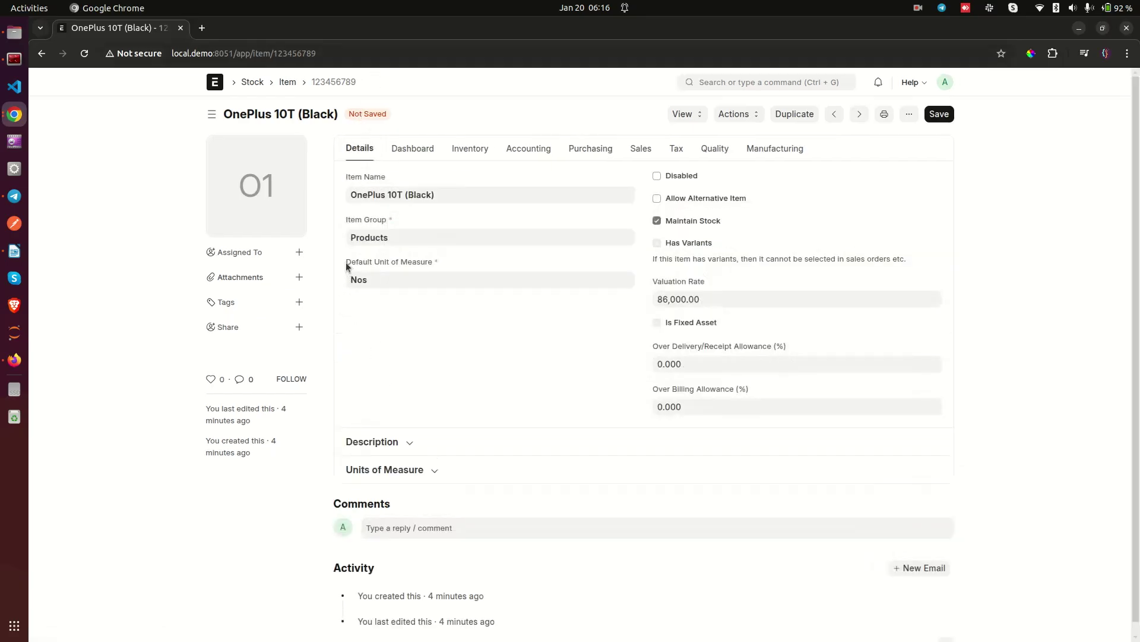
drag(347, 265, 433, 262)
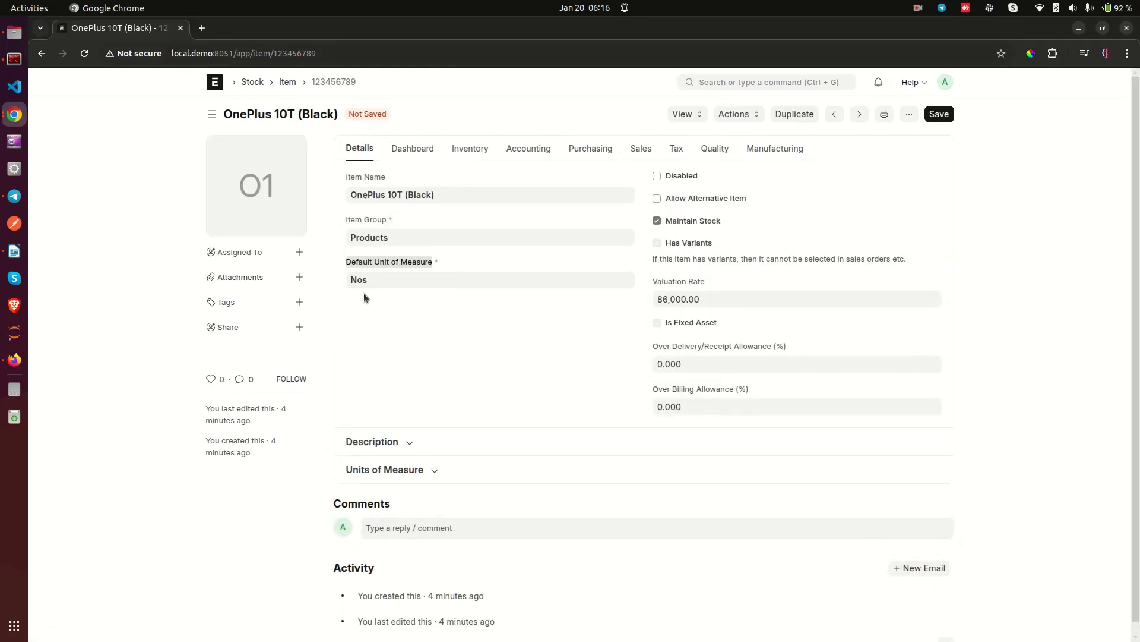
click(373, 280)
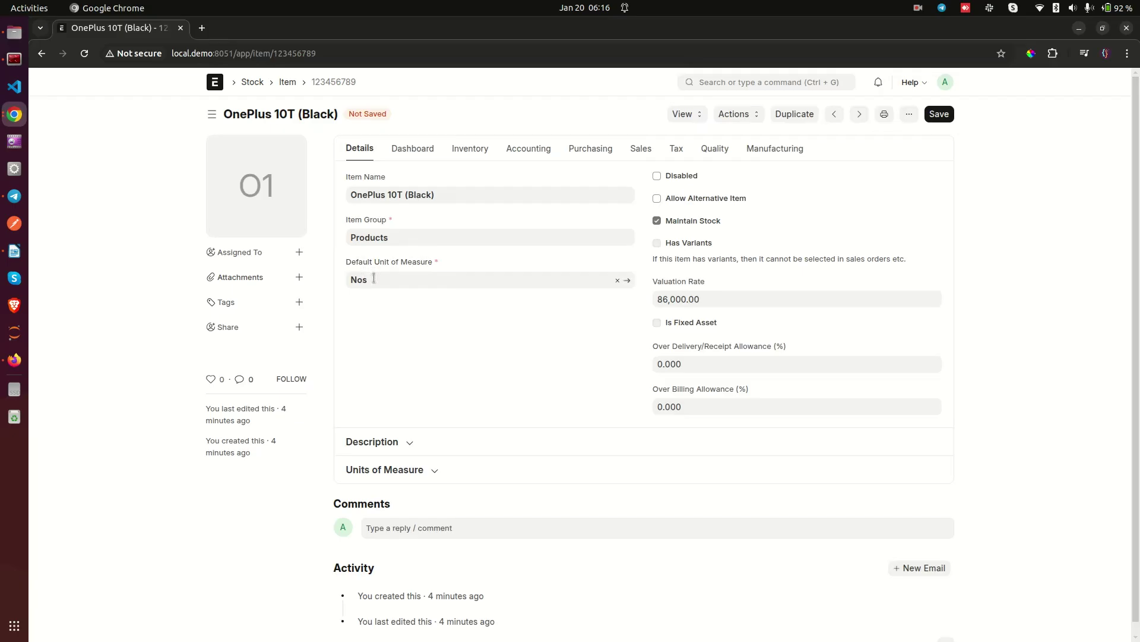
click(600, 156)
drag(356, 177, 486, 186)
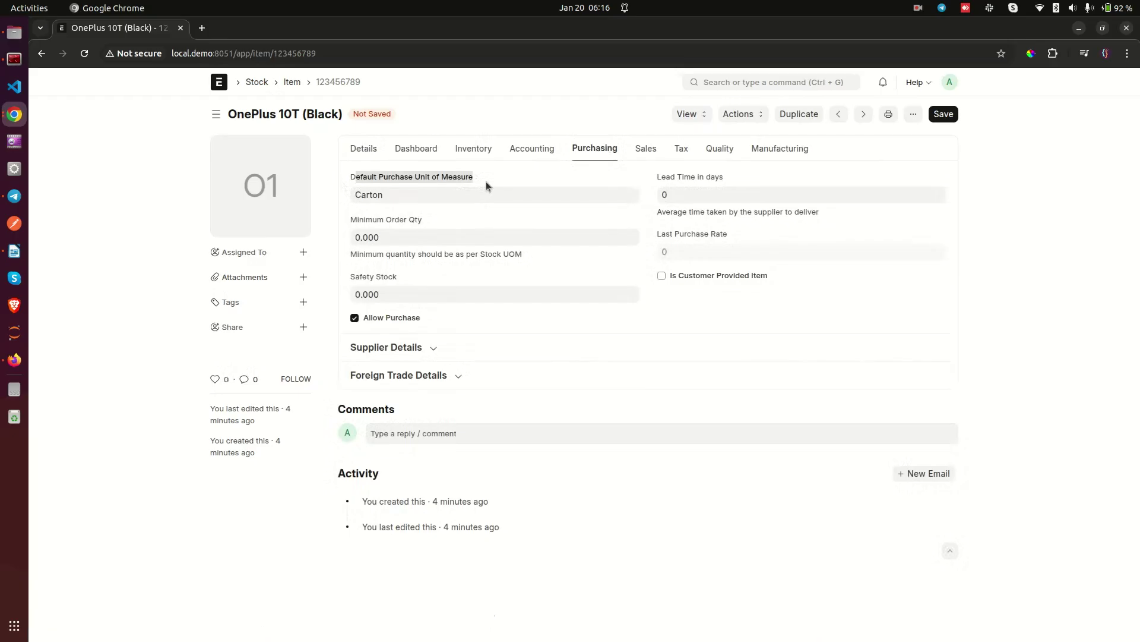
click(486, 182)
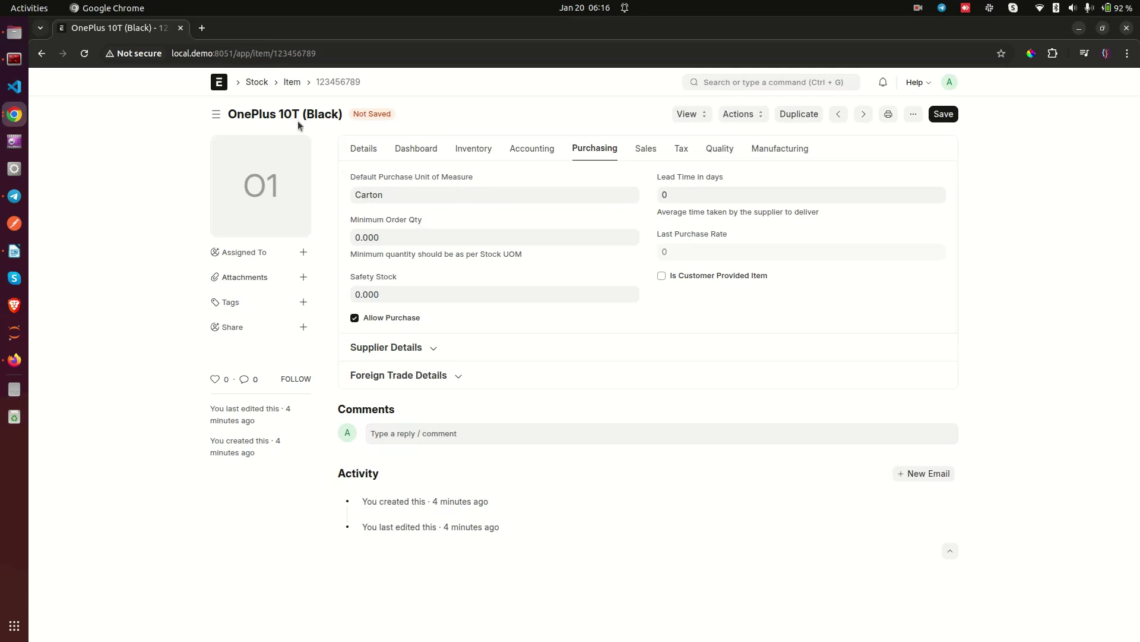
drag(348, 177, 484, 188)
click(492, 183)
Step: Set the default sales unit of measure to Nos and save the item
click(646, 149)
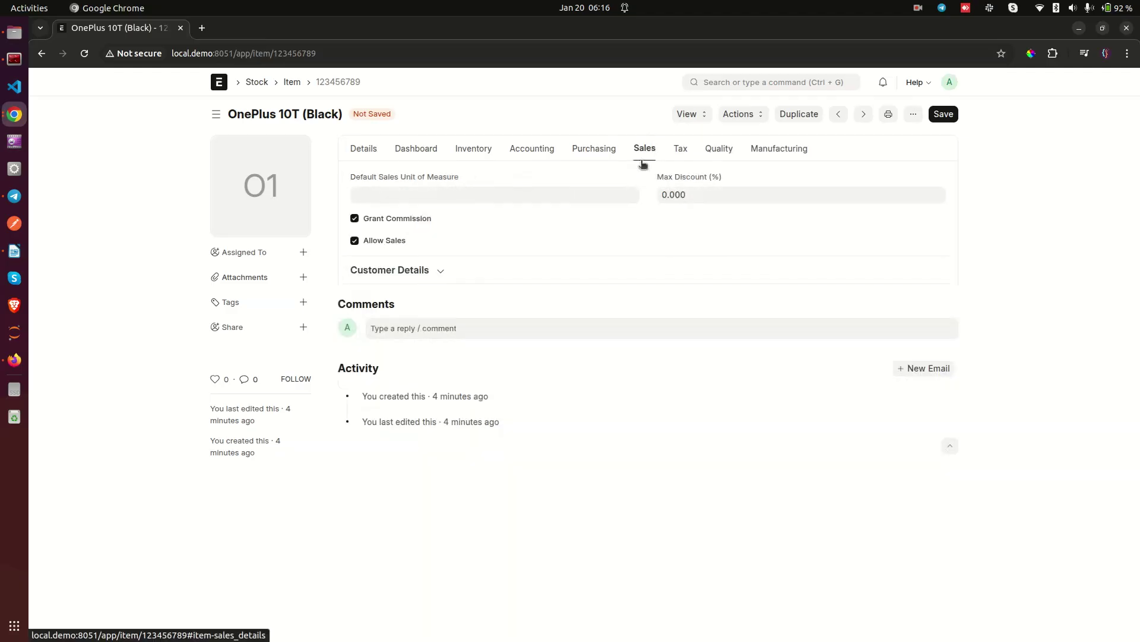
click(430, 191)
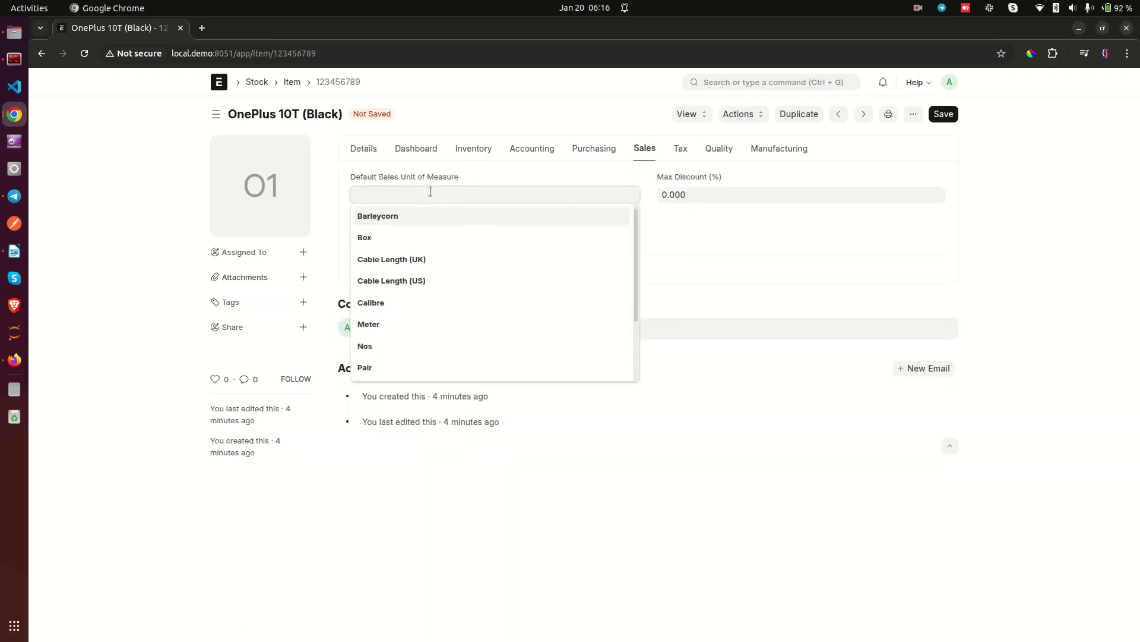
click(387, 346)
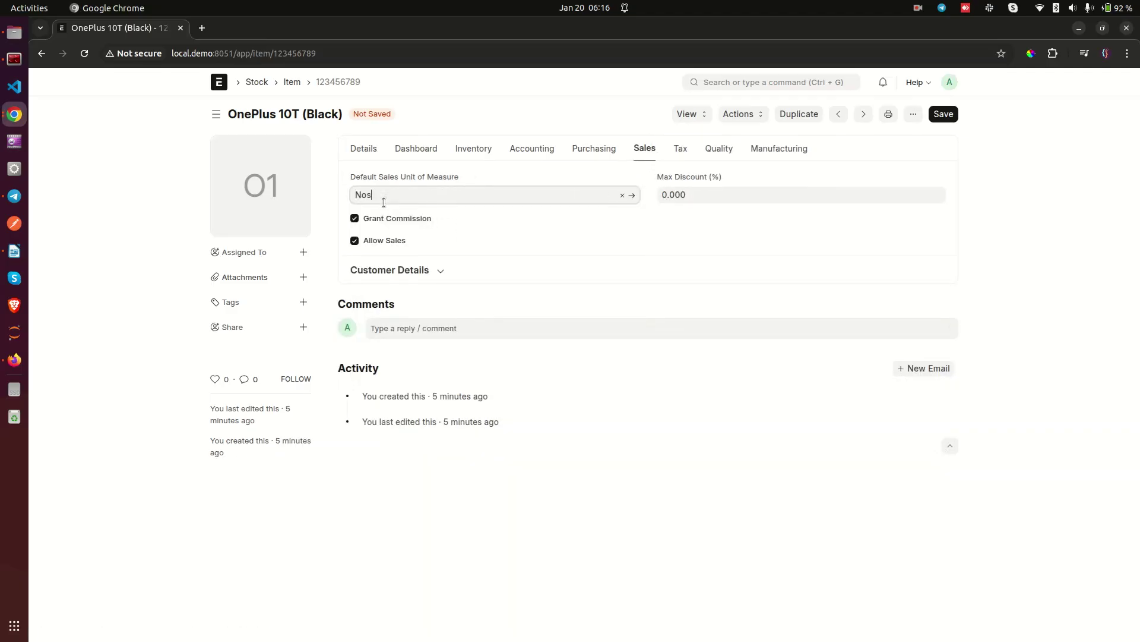
click(355, 150)
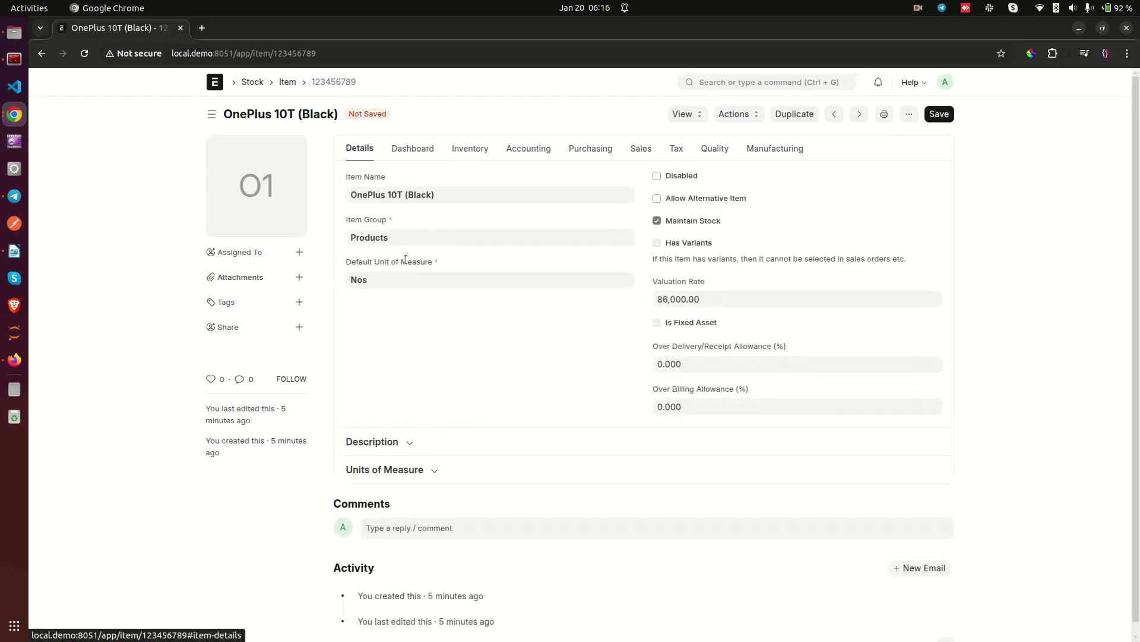
click(643, 148)
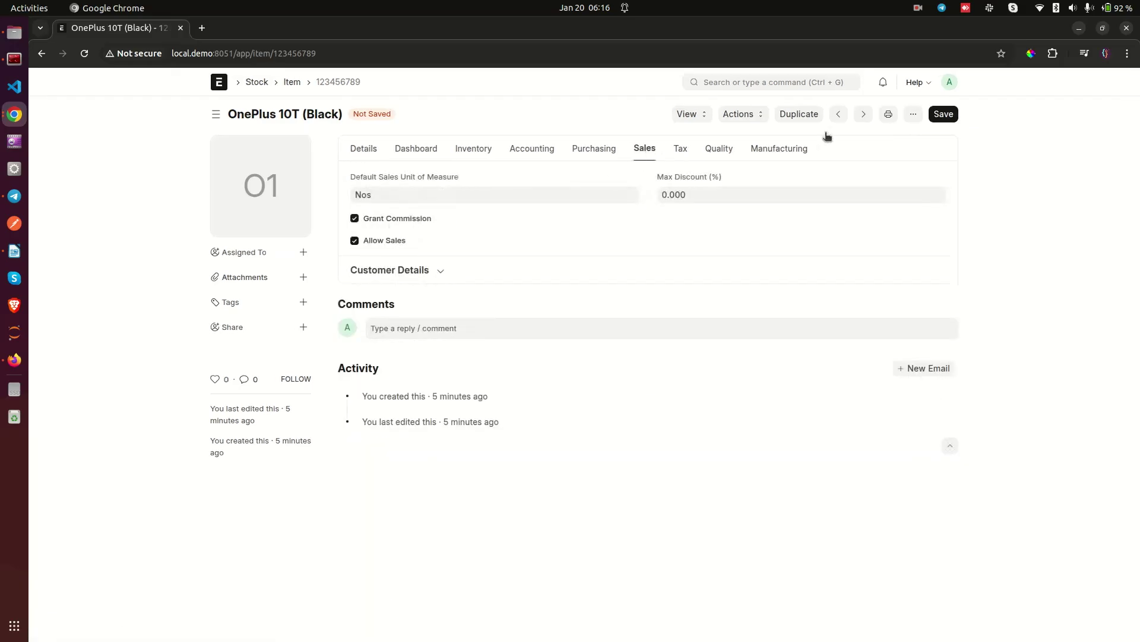
click(944, 115)
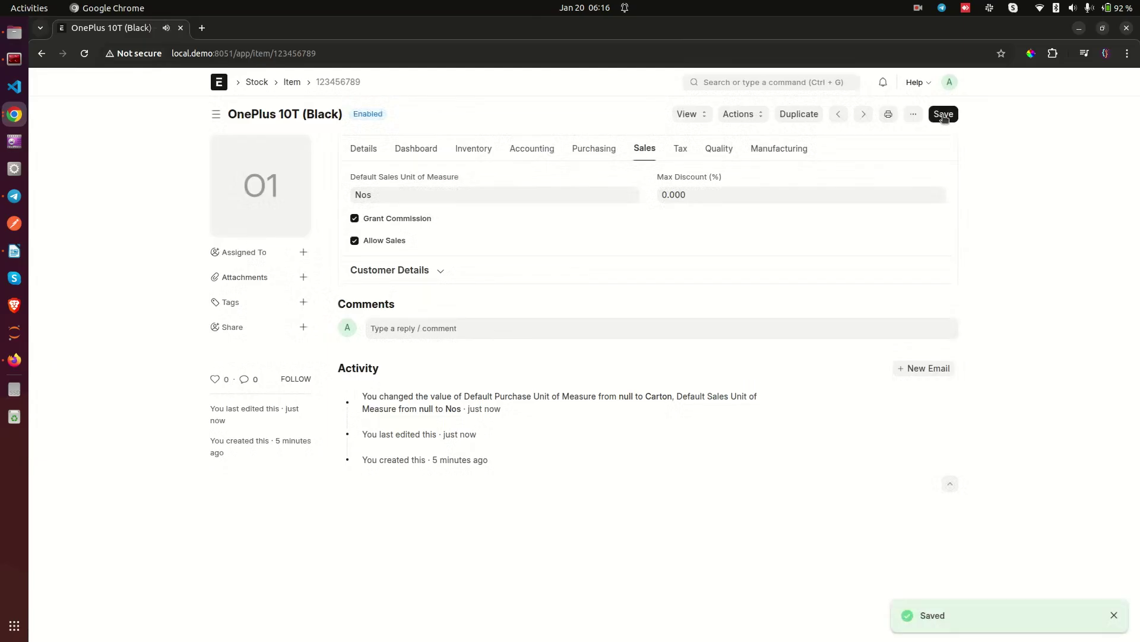
Step: Add a Carton row with conversion factor 24 to the Units of Measure table and save
click(360, 153)
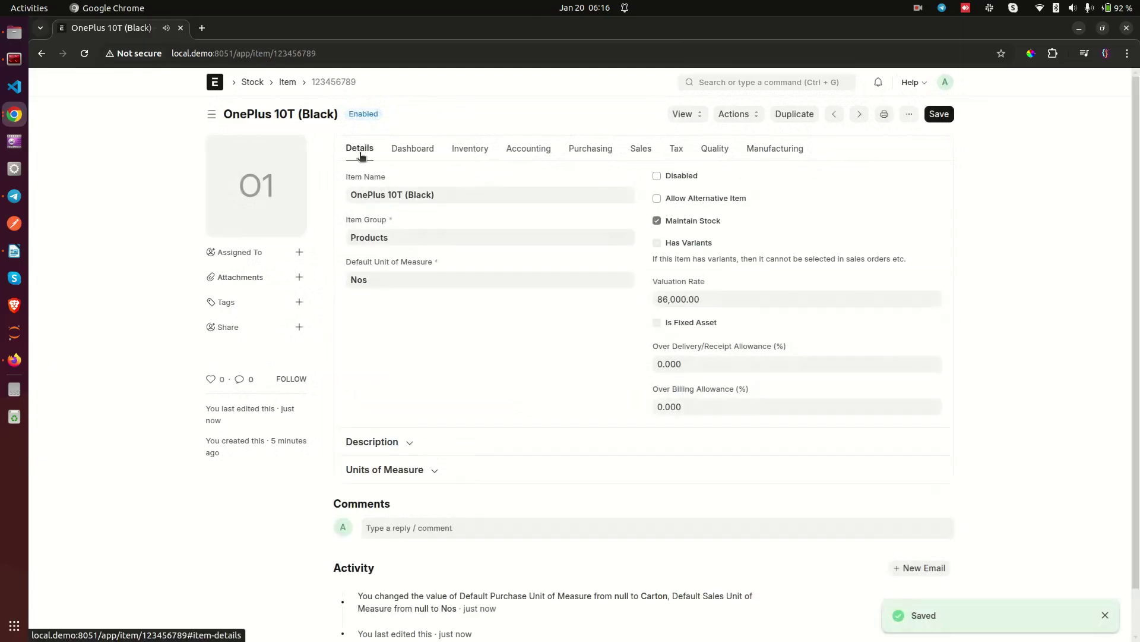
scroll(365, 253, down, 1)
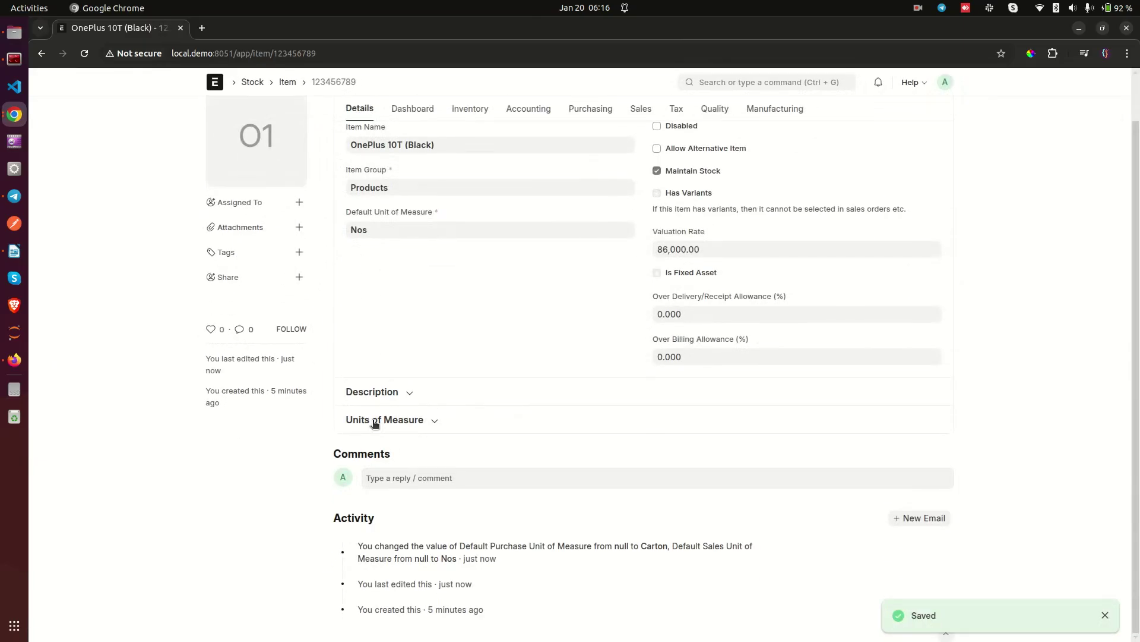
click(420, 420)
scroll(644, 439, down, 2)
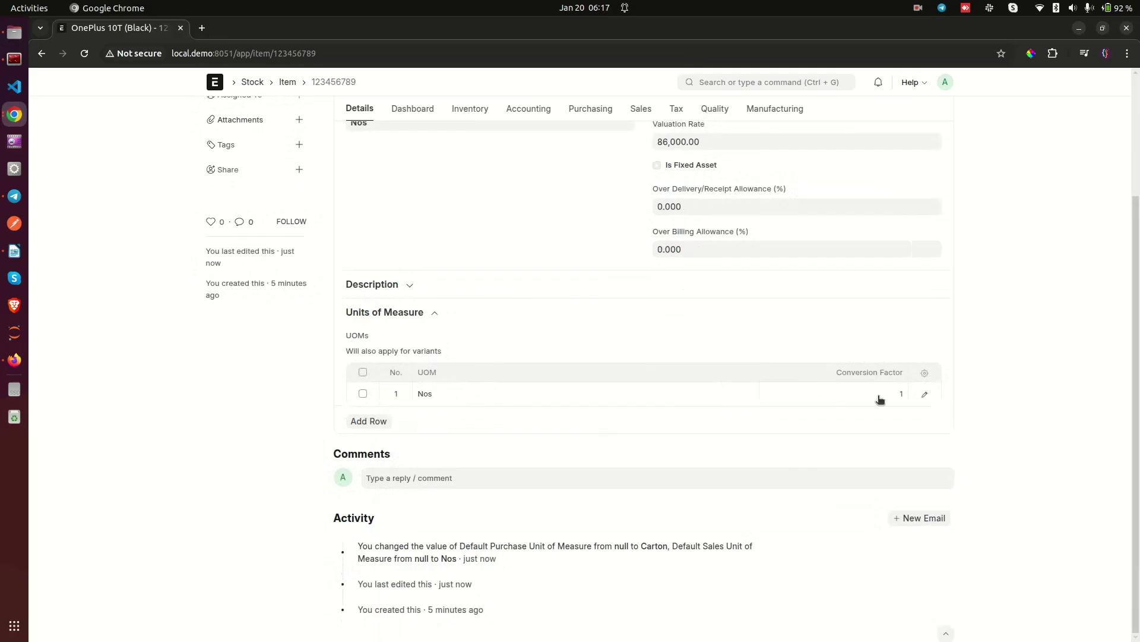
click(376, 422)
click(452, 427)
text(car)
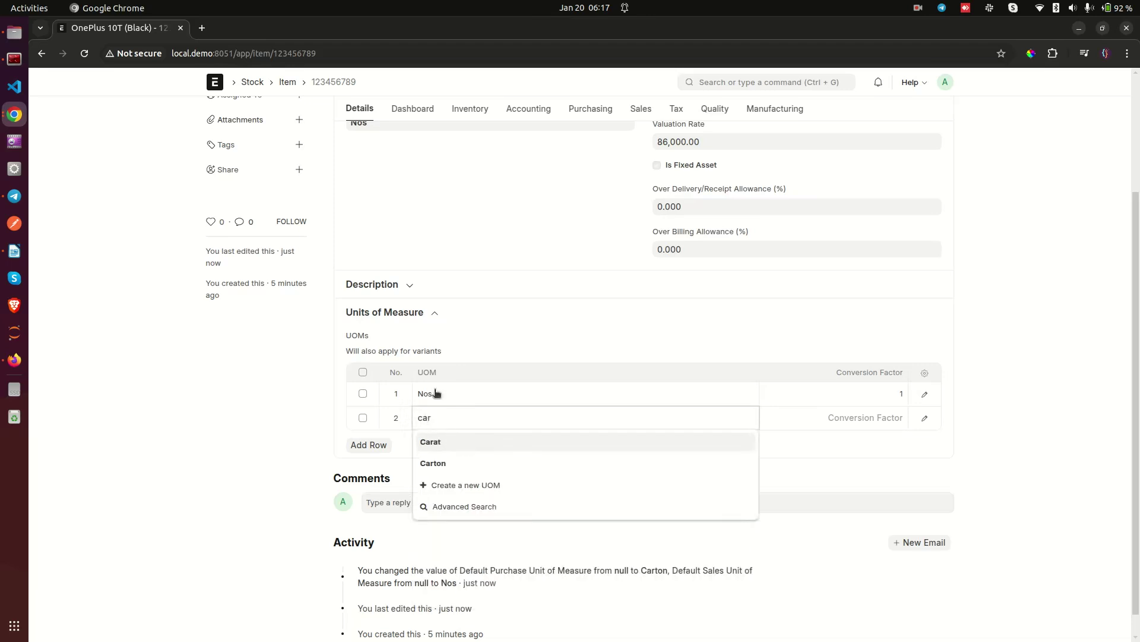
click(453, 467)
click(829, 417)
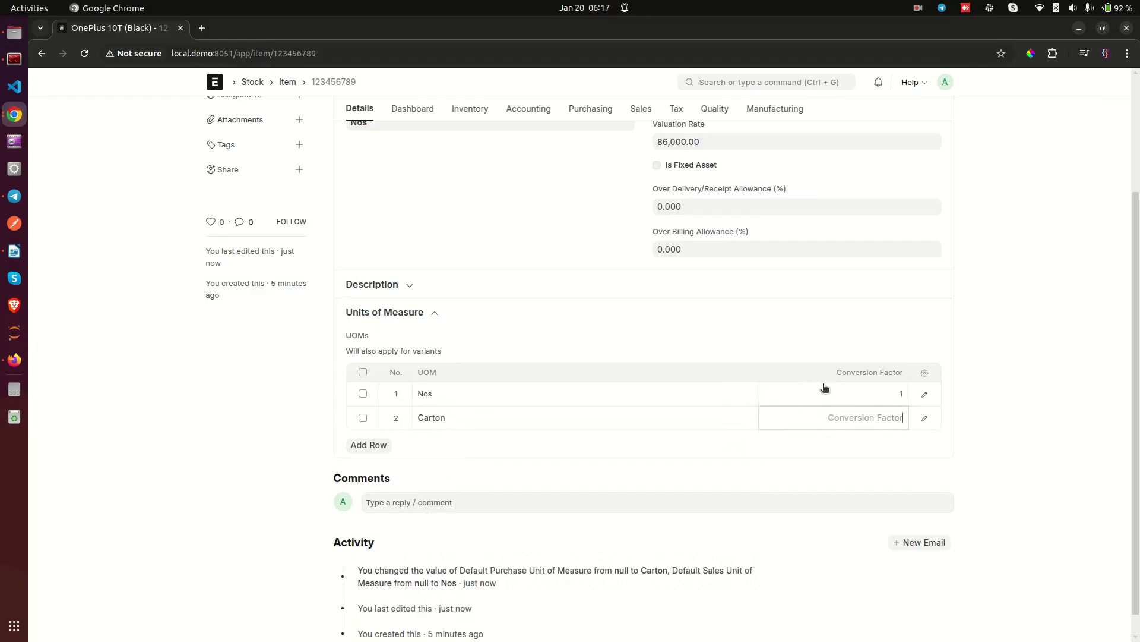
text(24)
click(1000, 313)
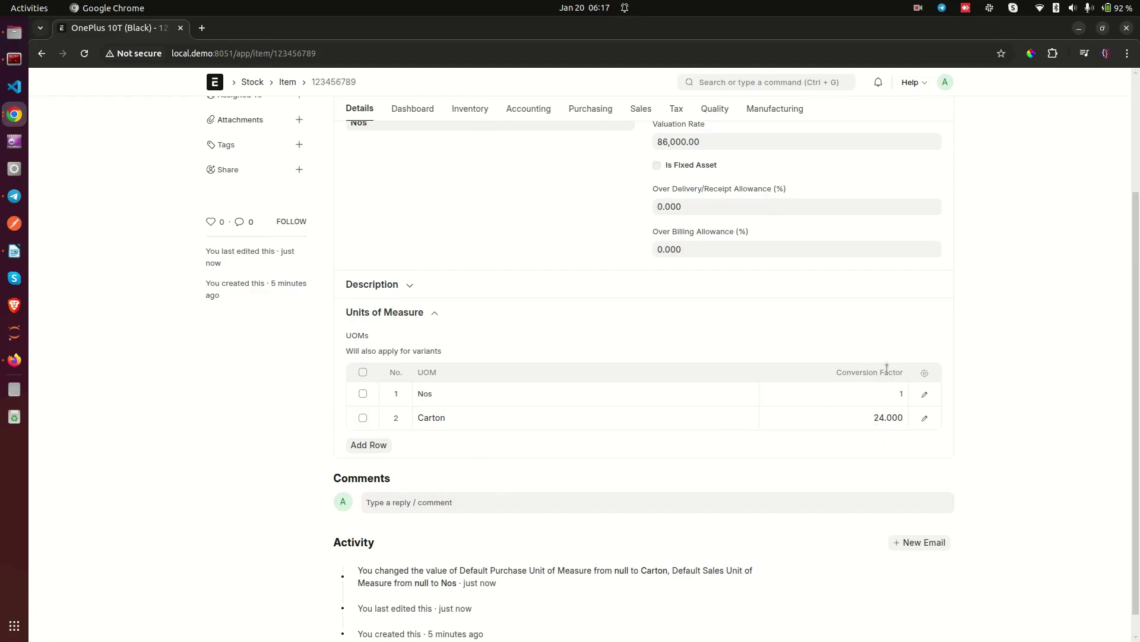
scroll(964, 137, up, 5)
click(932, 115)
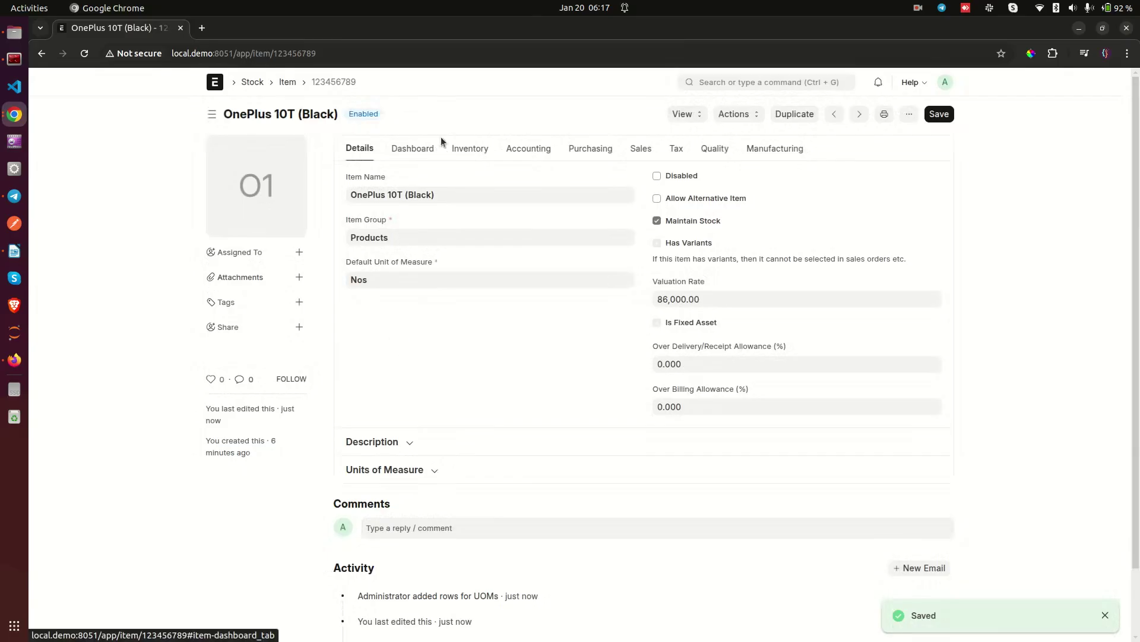
Step: Check the item's Stock Ledger (10 Nos in Stores - UL), then open the Purchase Order list
click(742, 82)
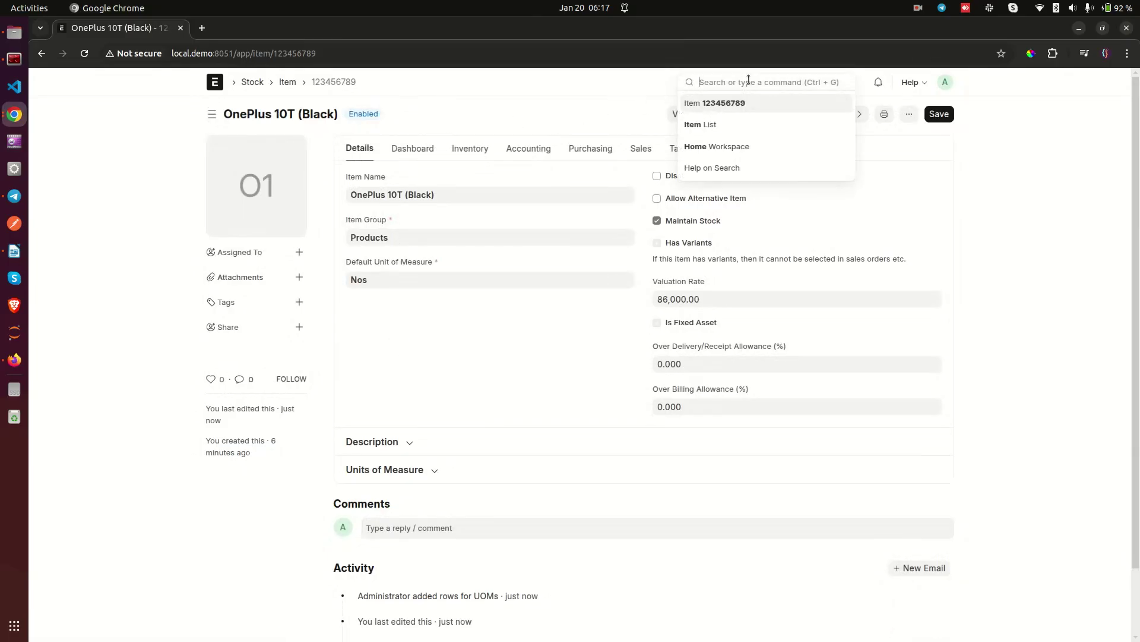
text(purchase or)
click(575, 104)
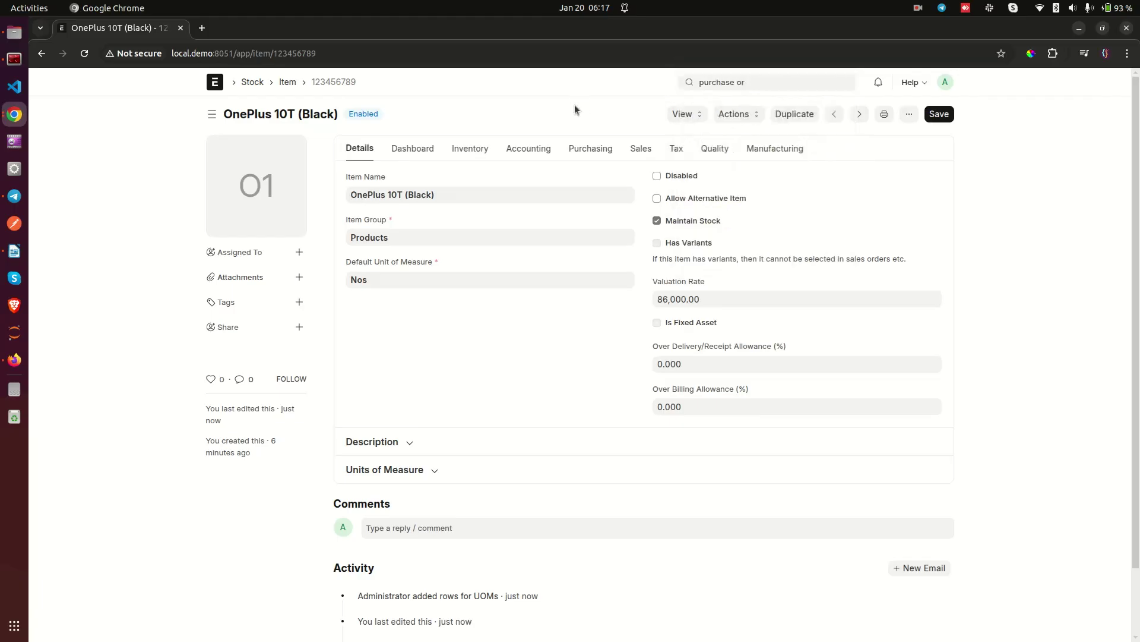
click(784, 83)
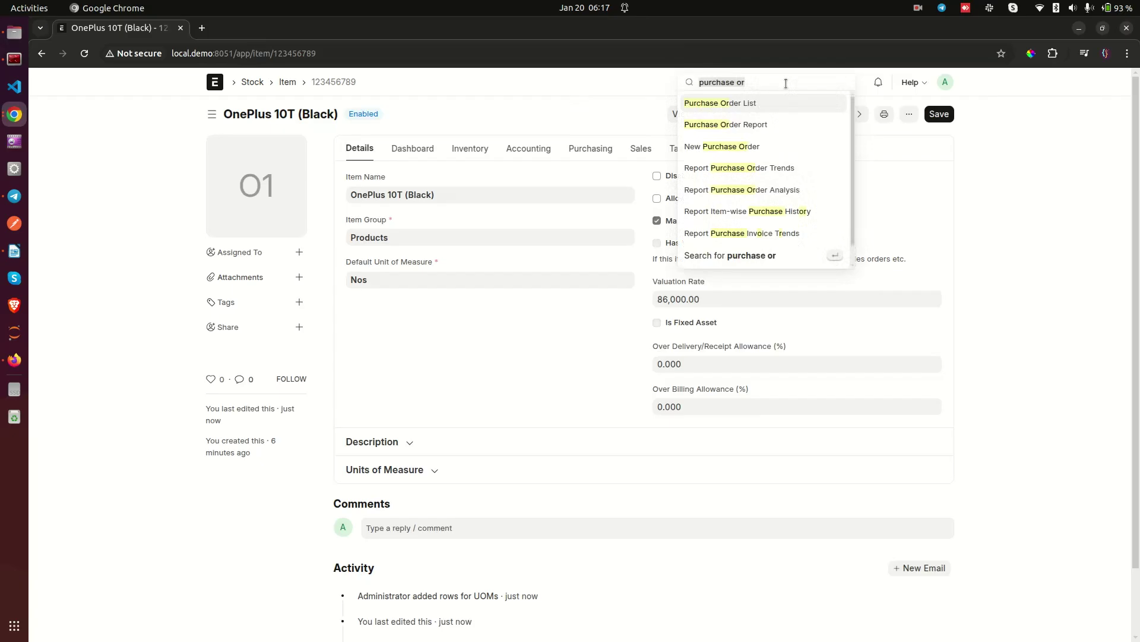
click(684, 115)
click(691, 151)
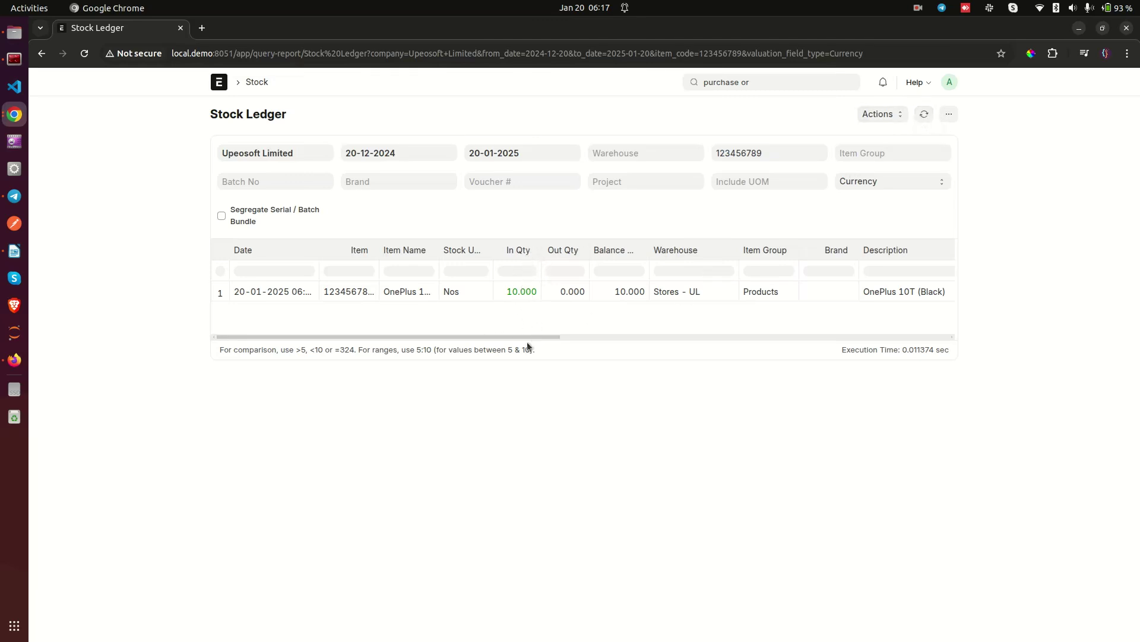
drag(525, 335, 551, 336)
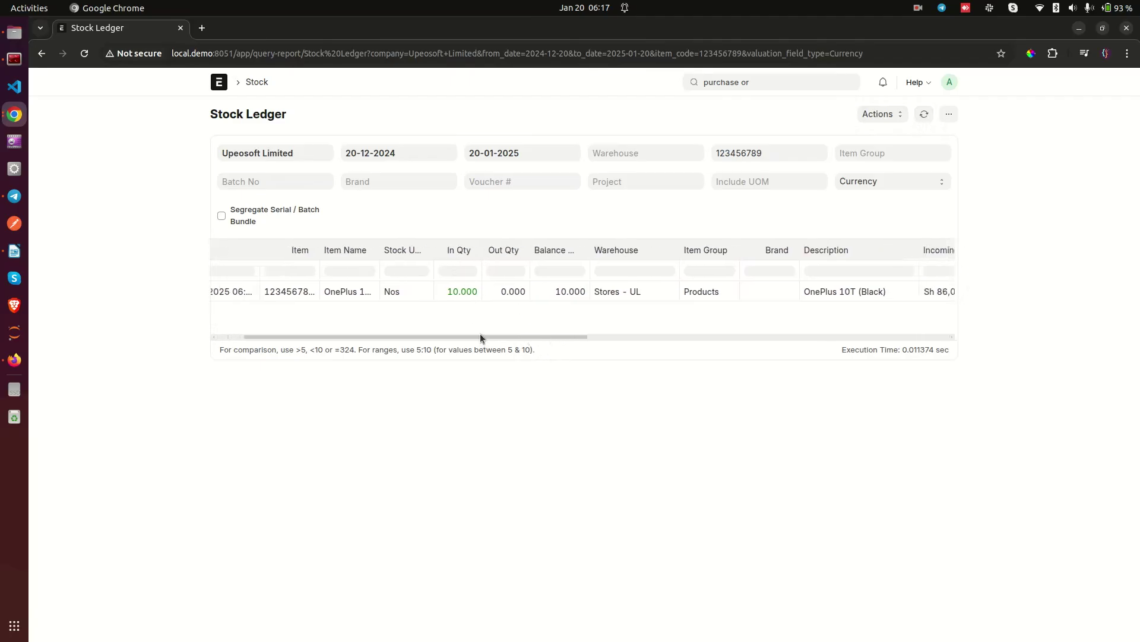
drag(479, 334, 439, 336)
double_click(763, 82)
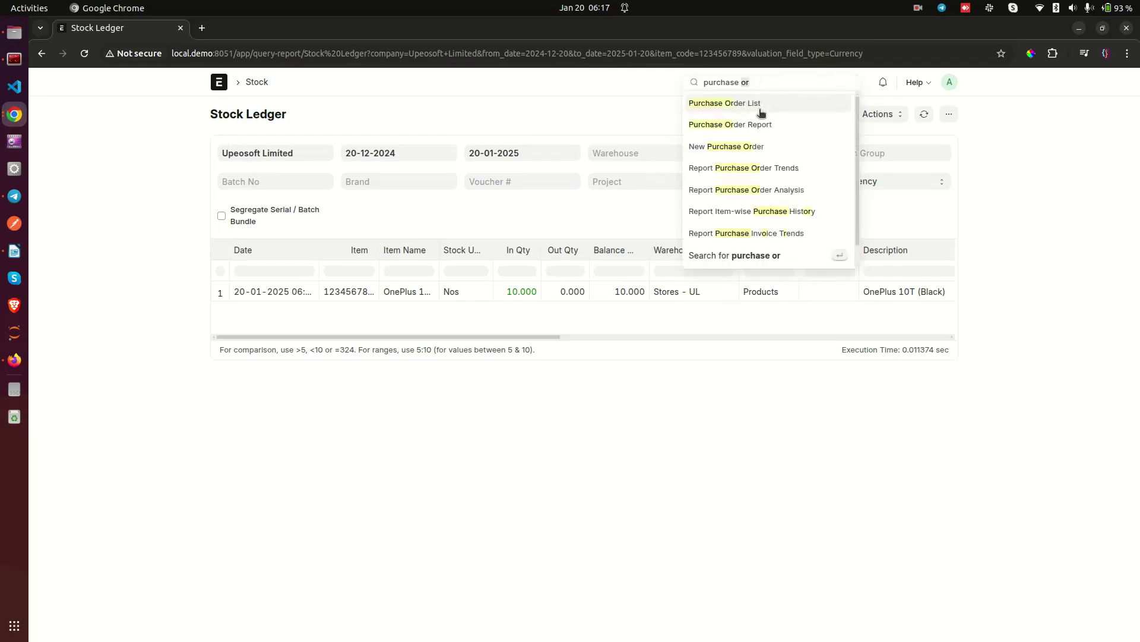
click(750, 103)
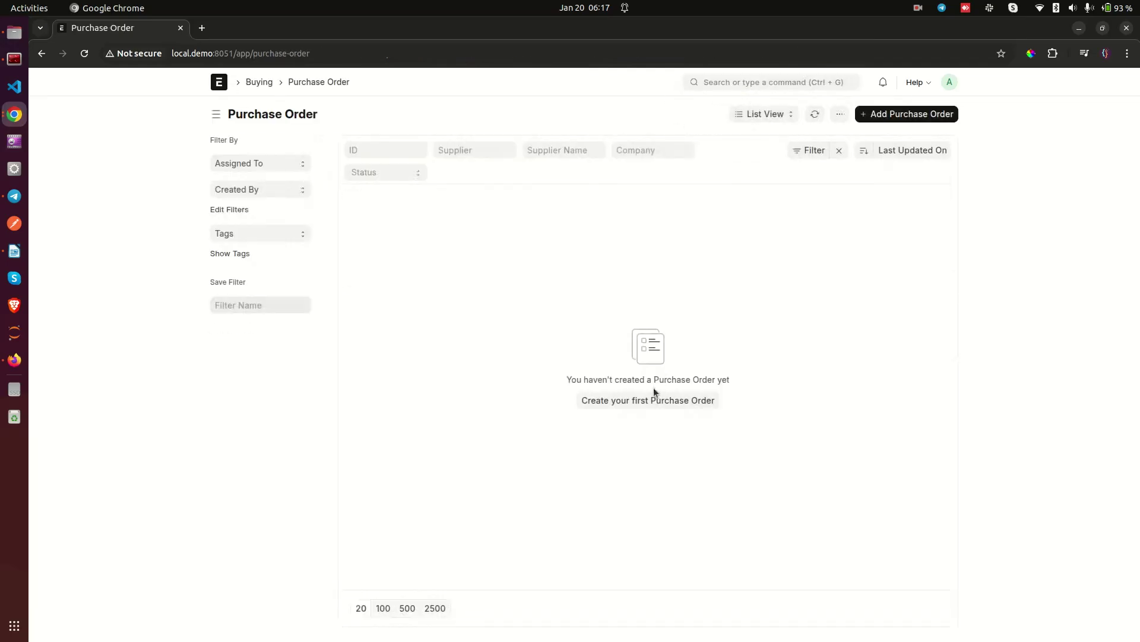
Step: Start a new purchase order and create the supplier 'Android Suppliers' for it
click(645, 398)
click(272, 240)
click(279, 256)
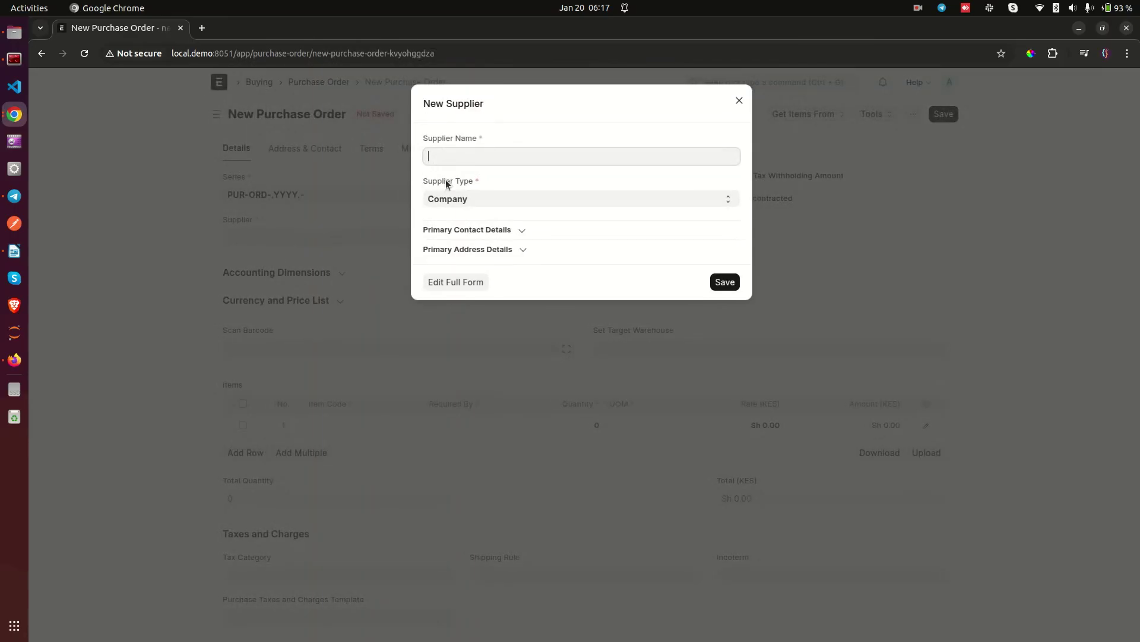
text(Android Suppliers)
Step: Save the new supplier and set the order's Required By date to 27-01-2025
click(724, 283)
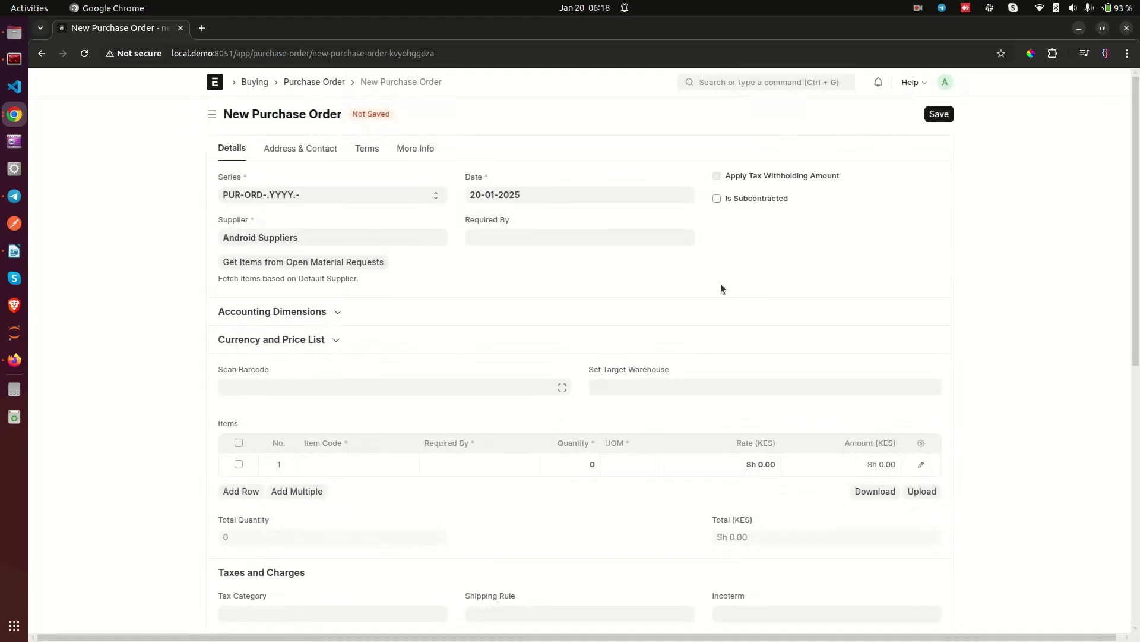
click(528, 236)
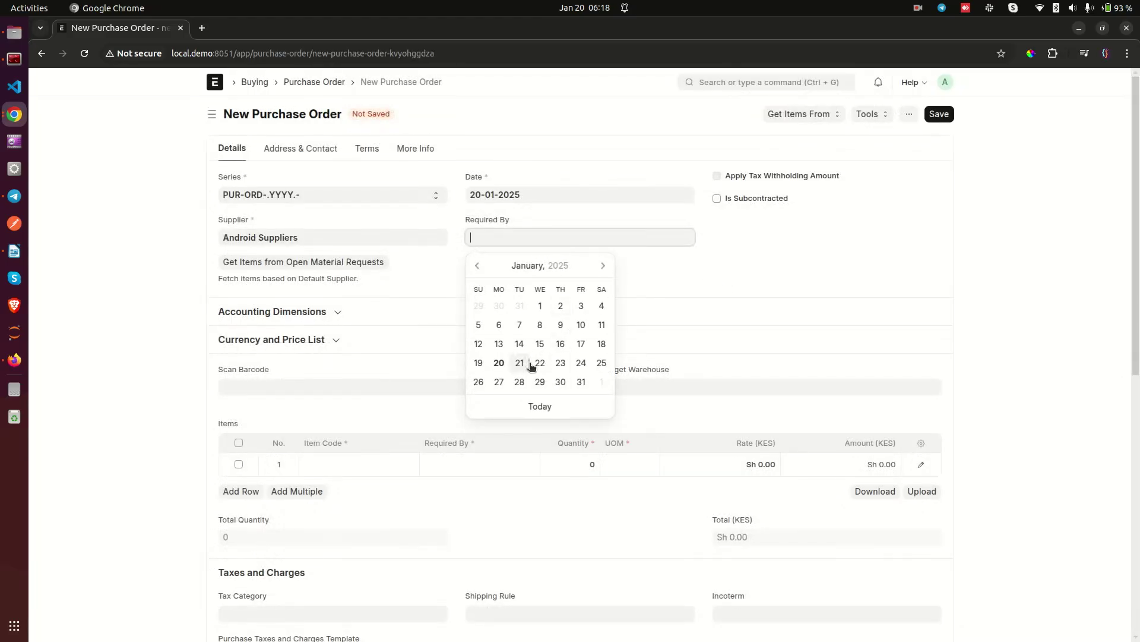
click(498, 382)
Step: Add item 123456789 as the first order line and move to its rate field
scroll(495, 383, down, 3)
scroll(496, 384, up, 3)
scroll(475, 351, down, 4)
click(355, 255)
click(352, 279)
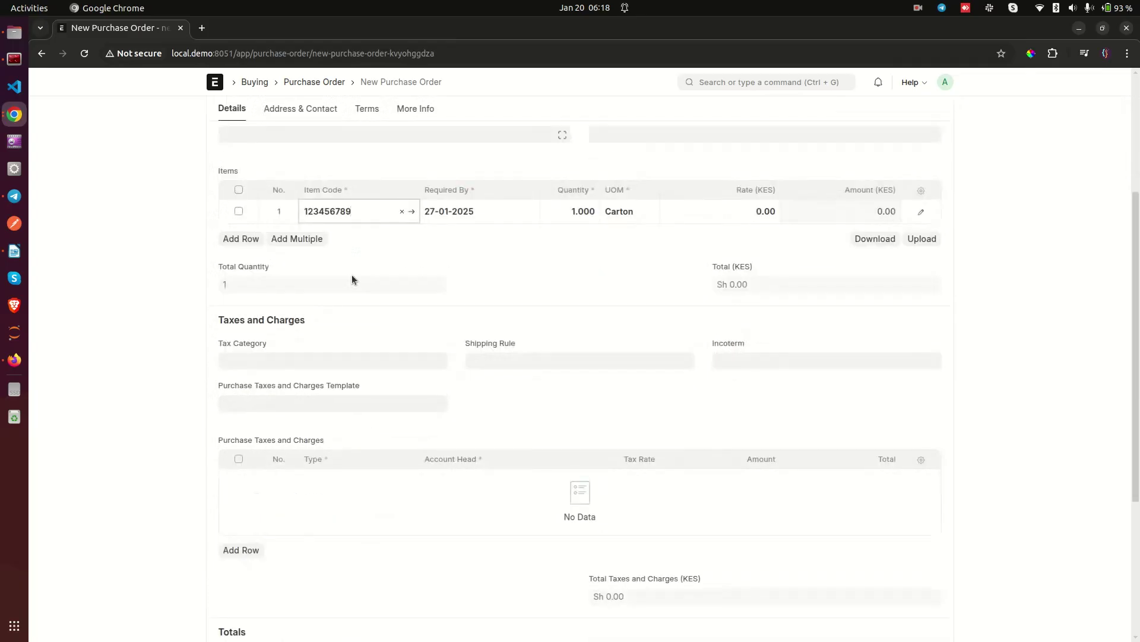
scroll(351, 275, up, 4)
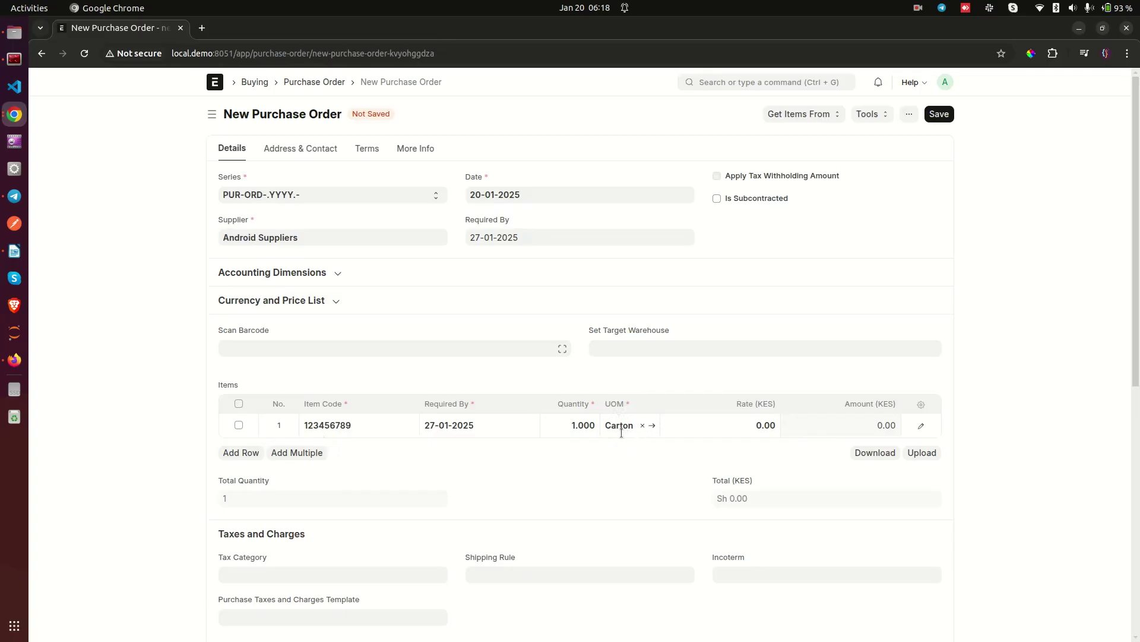
click(737, 432)
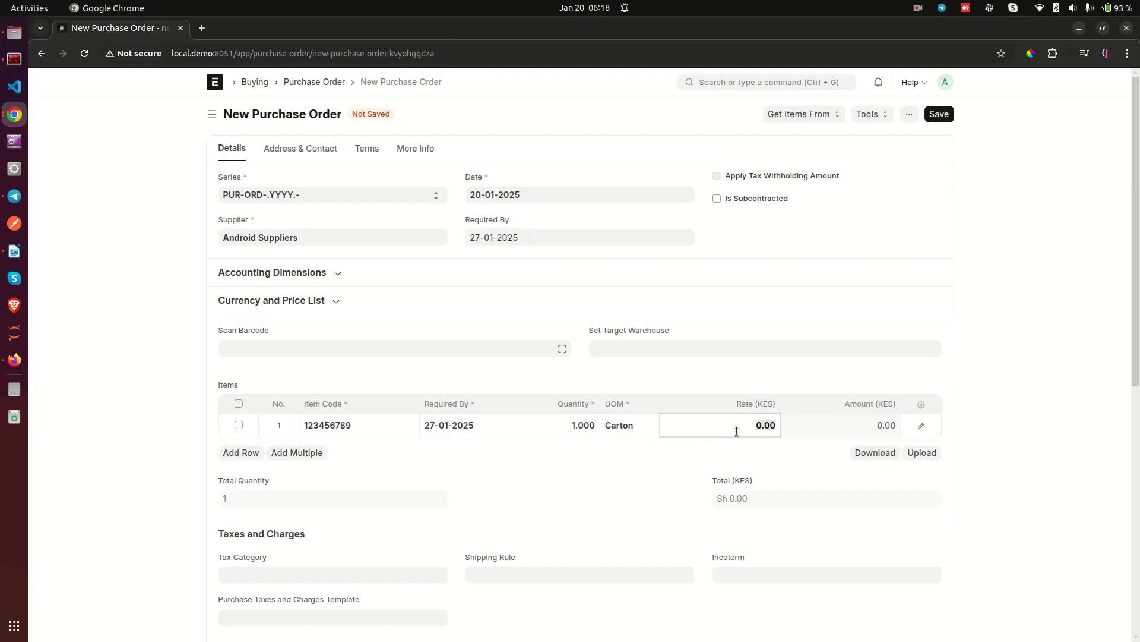
text(2064000)
Step: Set the order line to 2 Cartons at a rate of 2,064,000
click(1022, 293)
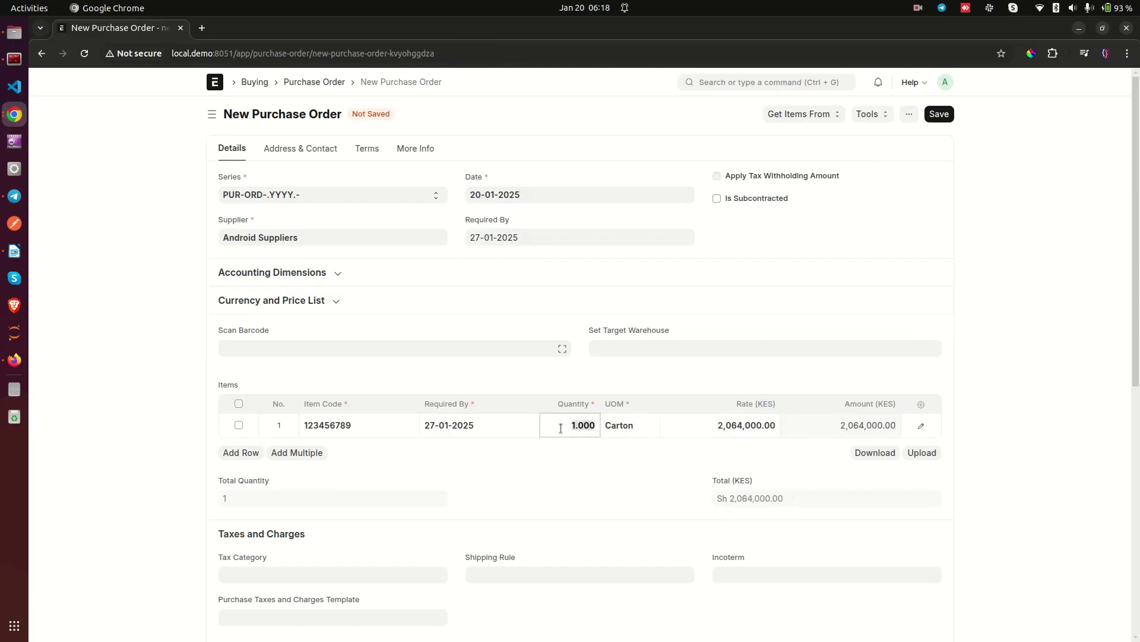
text(2)
click(151, 440)
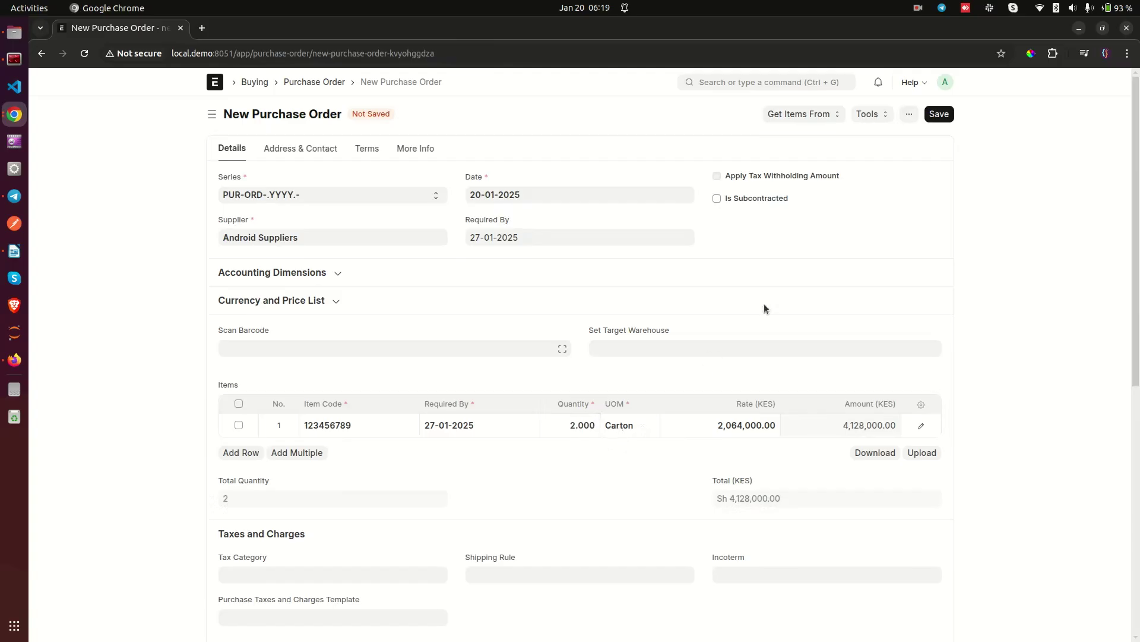
Step: Save and submit purchase order PUR-ORD-2025-00001
click(936, 114)
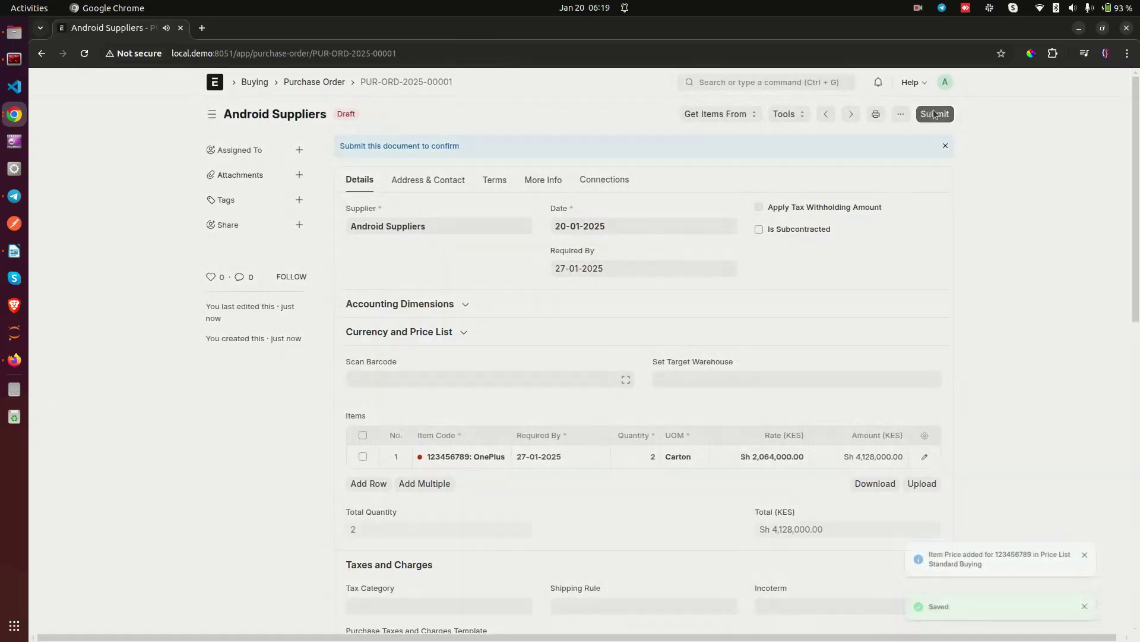
click(939, 114)
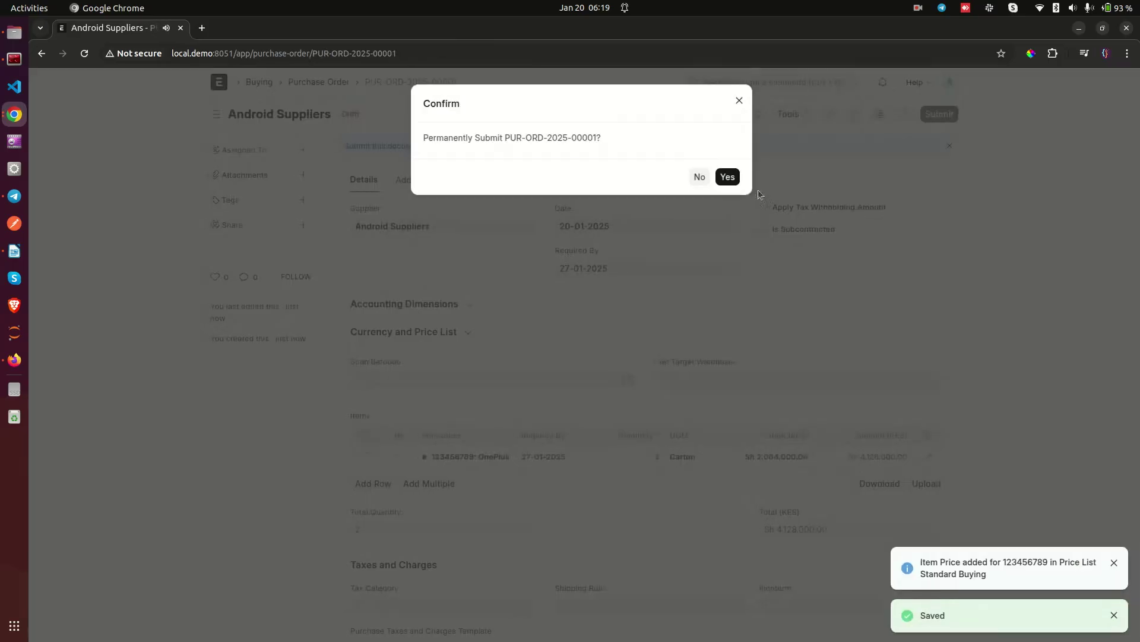
click(727, 178)
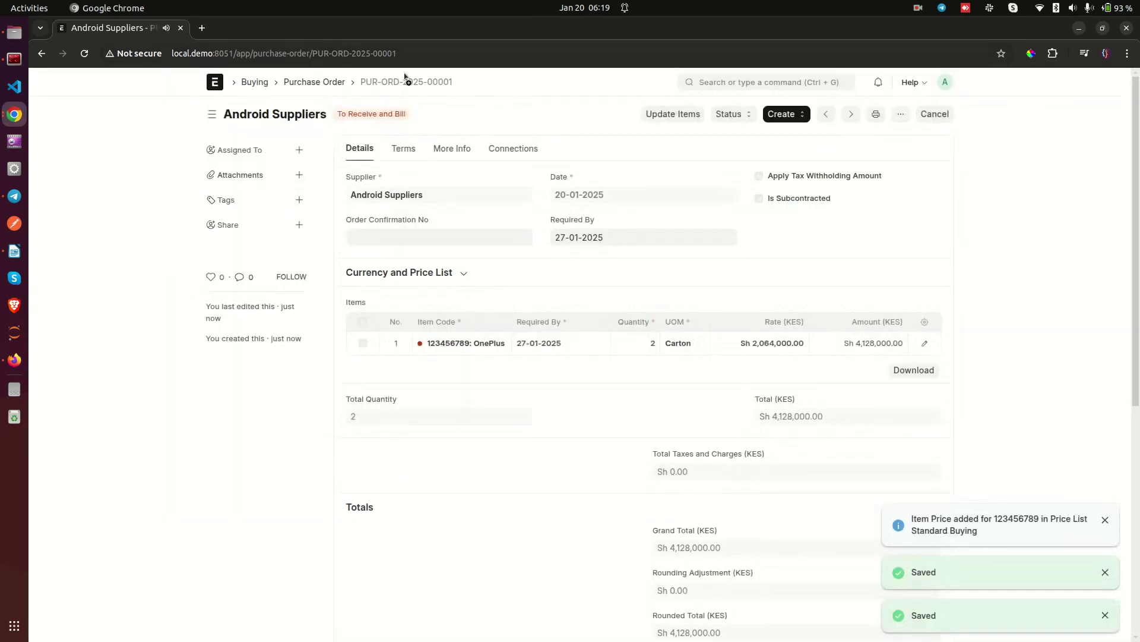
click(793, 115)
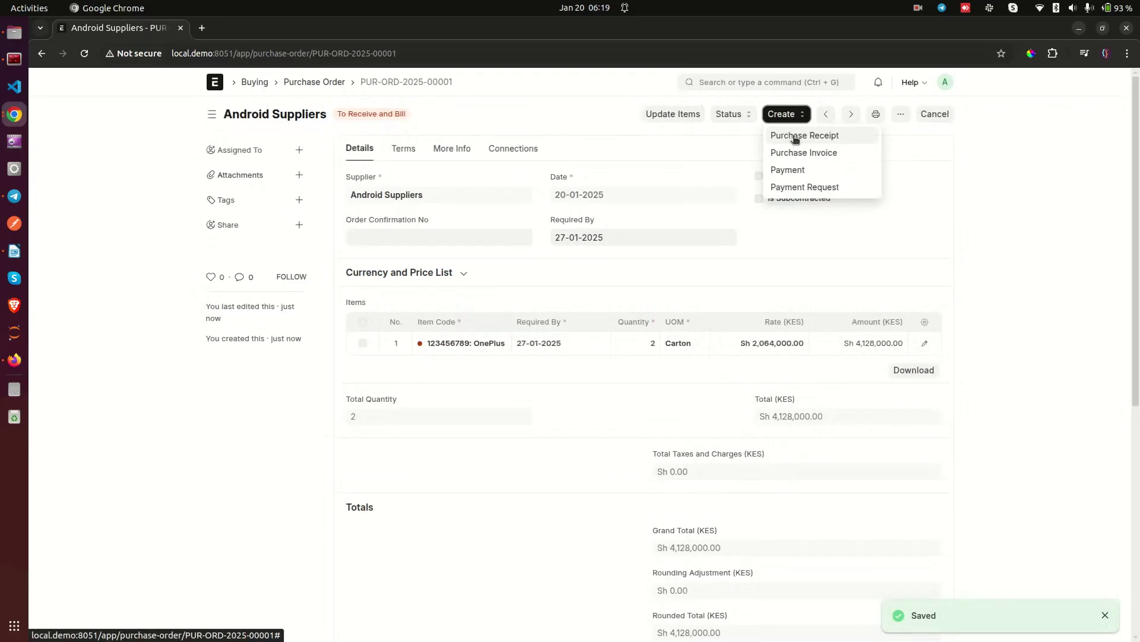
Step: Create purchase receipt MAT-PRE-2025-00001 from the order, then save and submit it
click(795, 137)
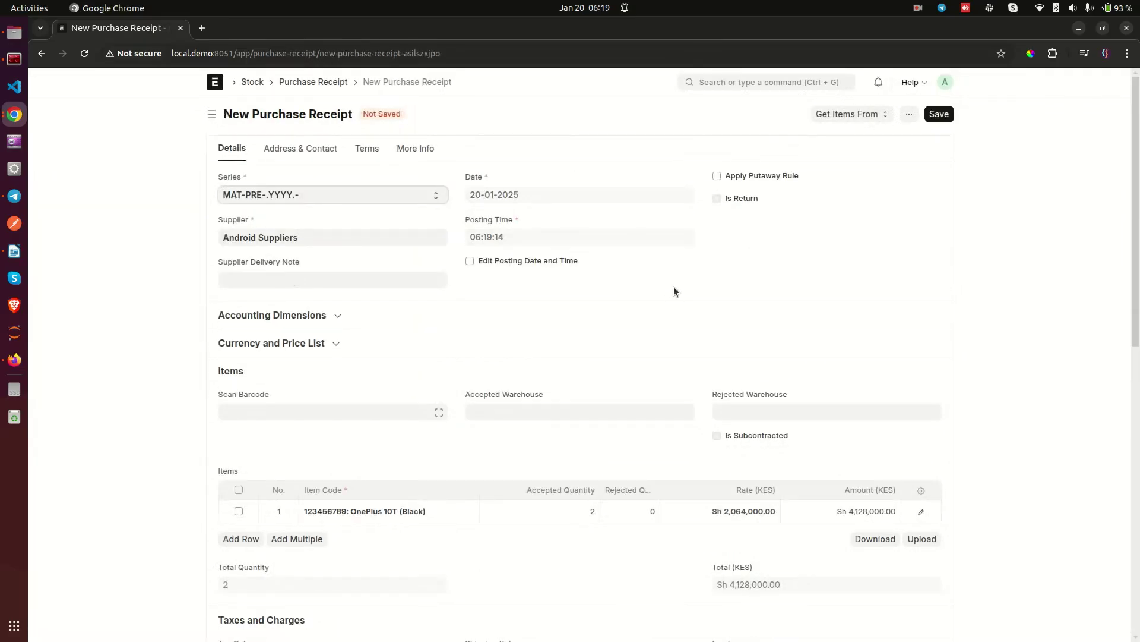
click(935, 114)
click(932, 114)
click(717, 177)
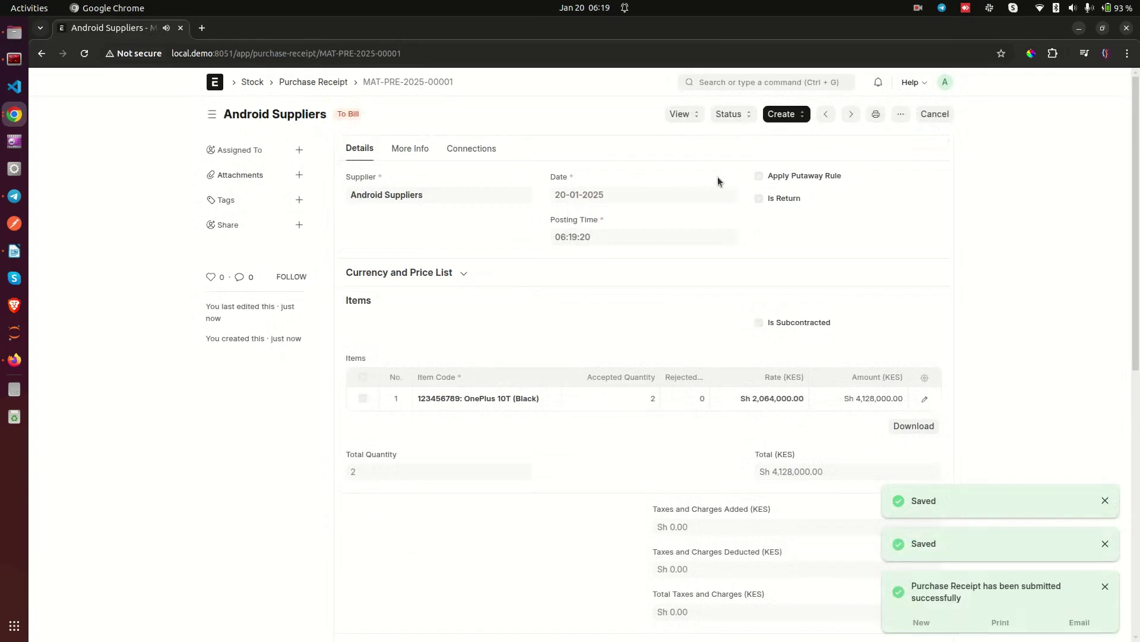
click(765, 83)
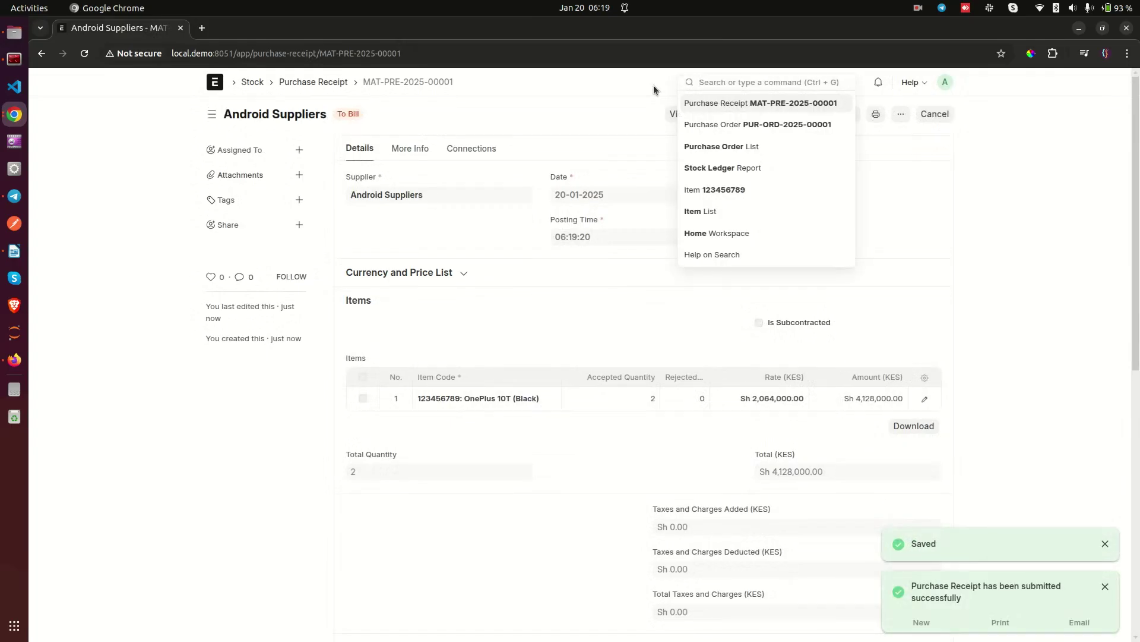
Step: Open the OnePlus 10T (Black) item's Stock Ledger and refresh the report
text(it)
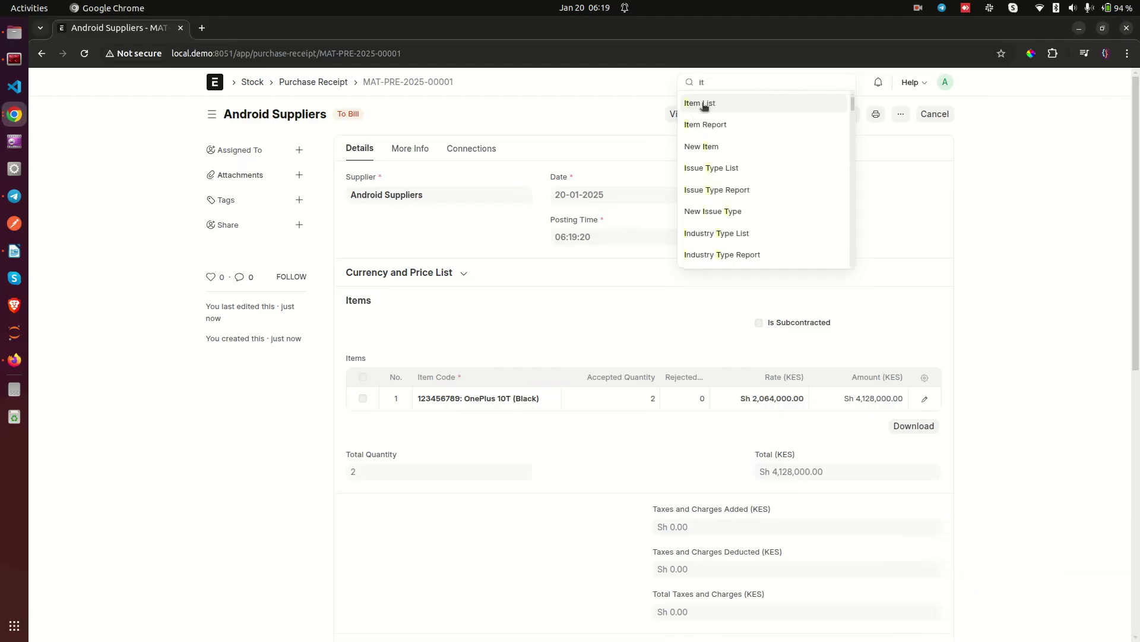
click(704, 104)
click(426, 224)
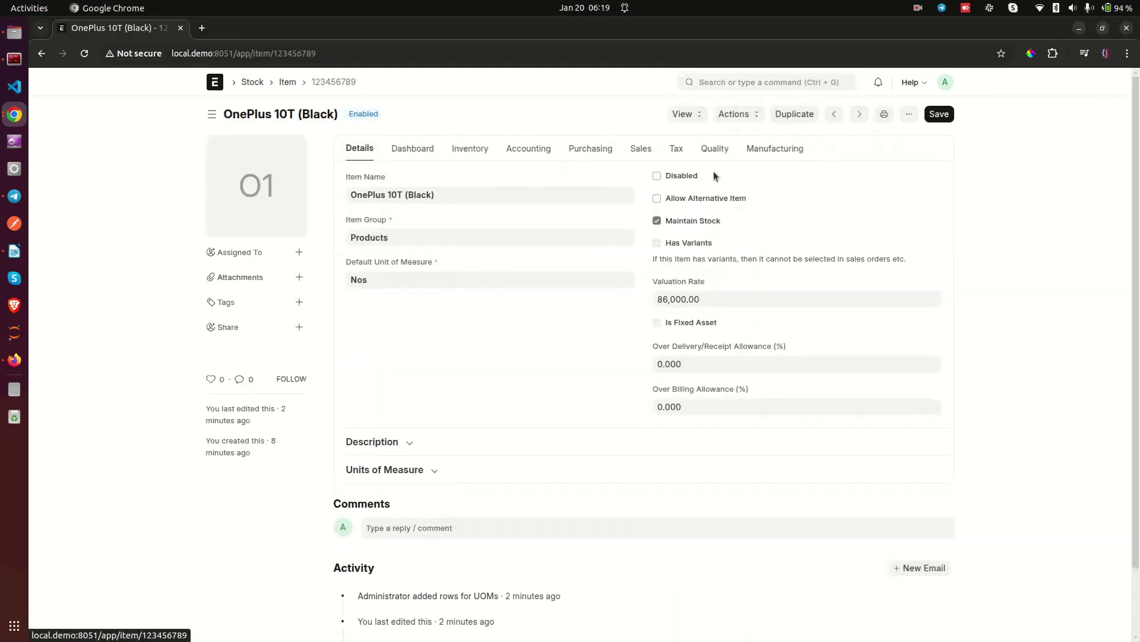
click(689, 113)
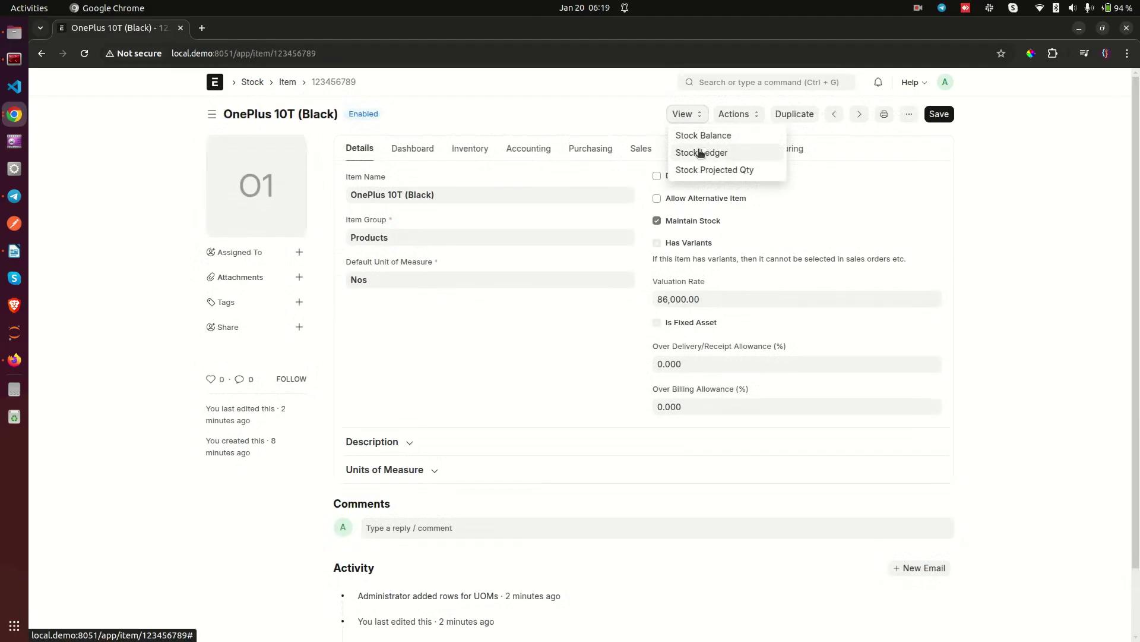
click(702, 153)
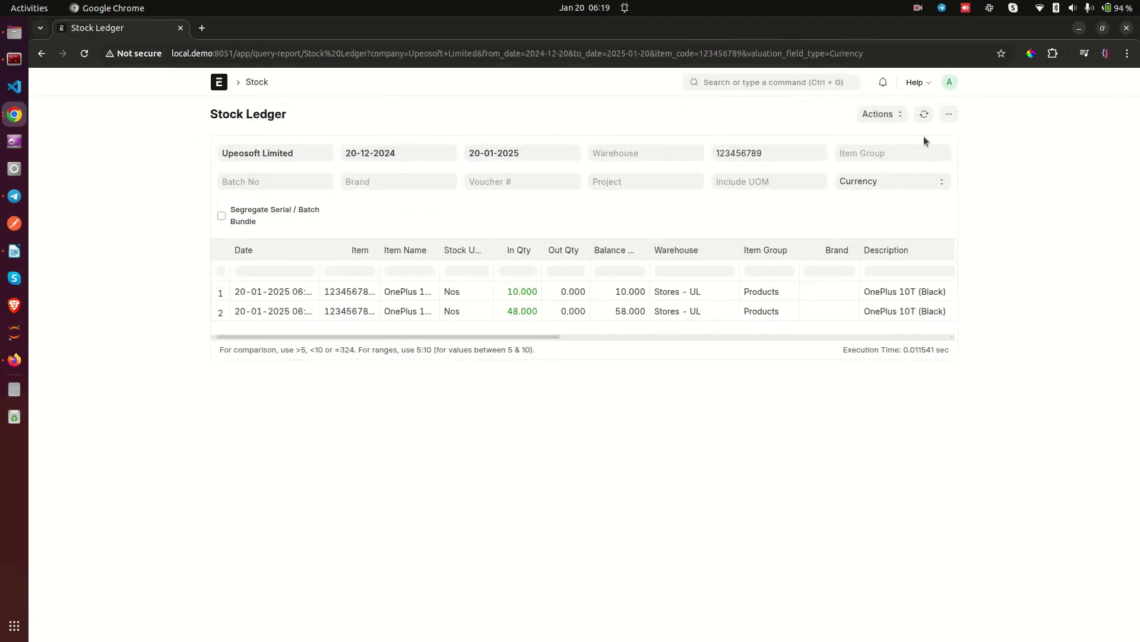
click(924, 114)
Step: Set Include UOM to Carton so the 48 Nos receipt shows as 2.000 cartons
click(730, 188)
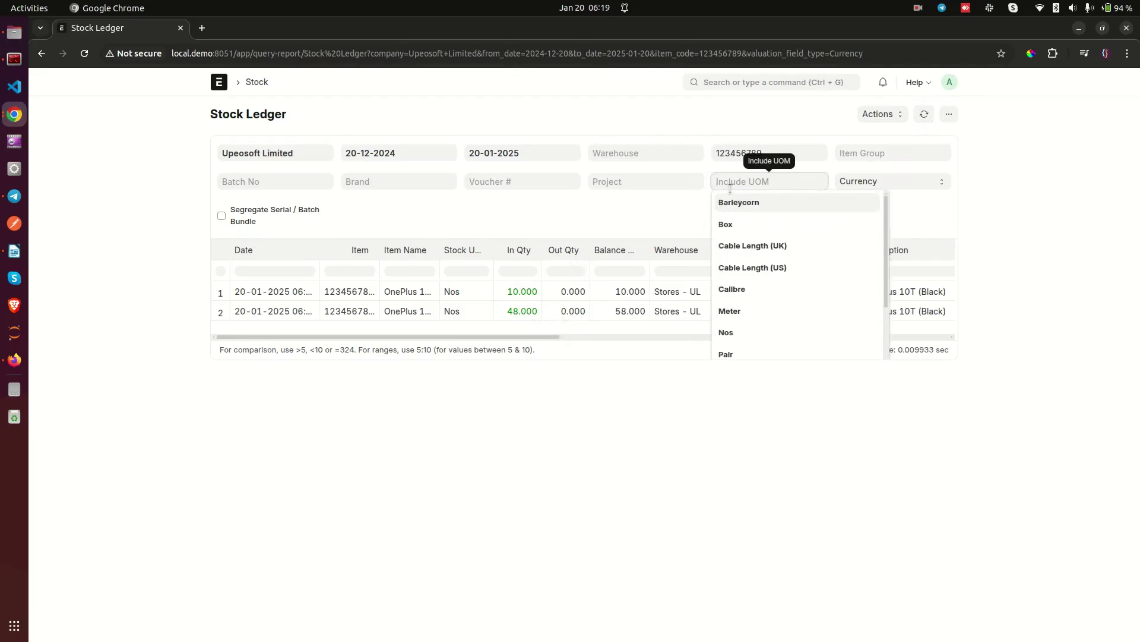
text(car)
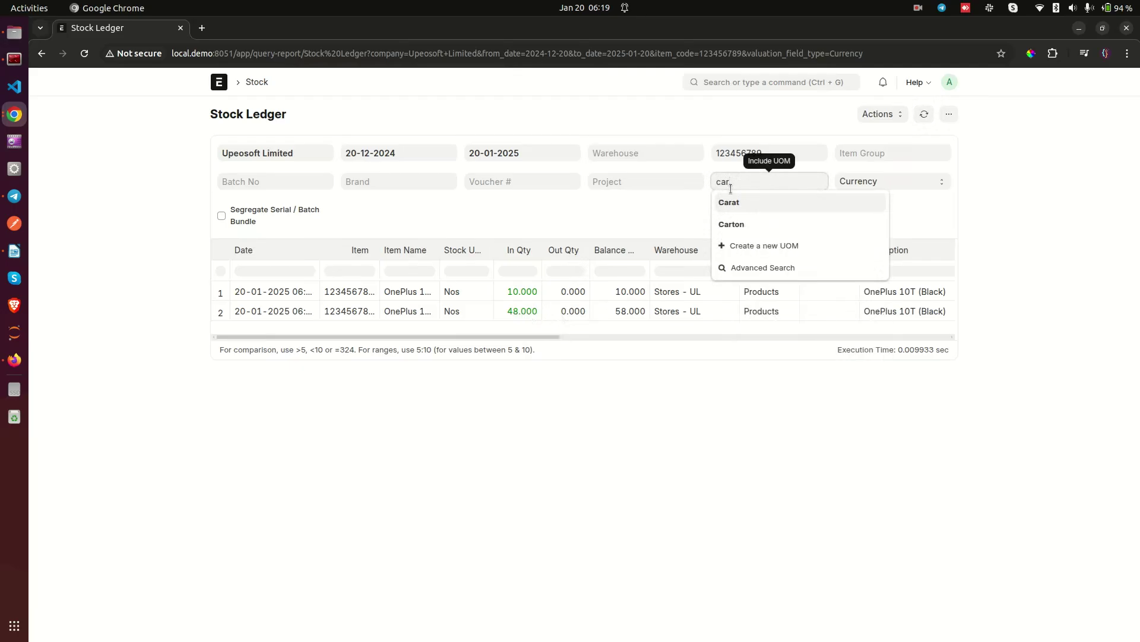
click(740, 227)
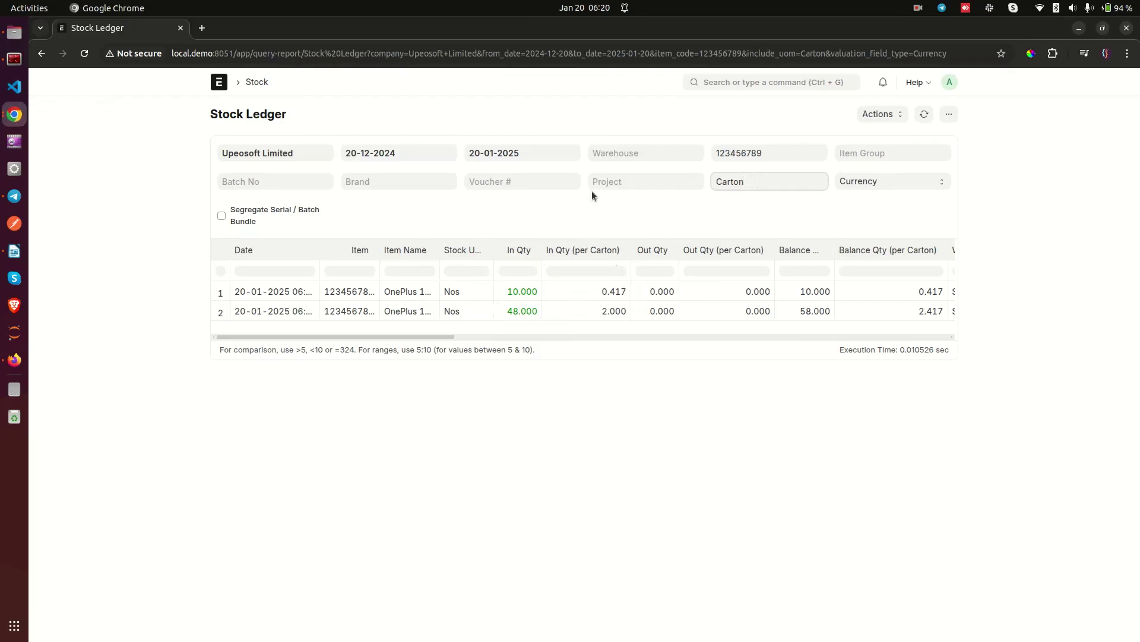
Step: Open the Sales Order list through global search and start a new sales order
click(777, 83)
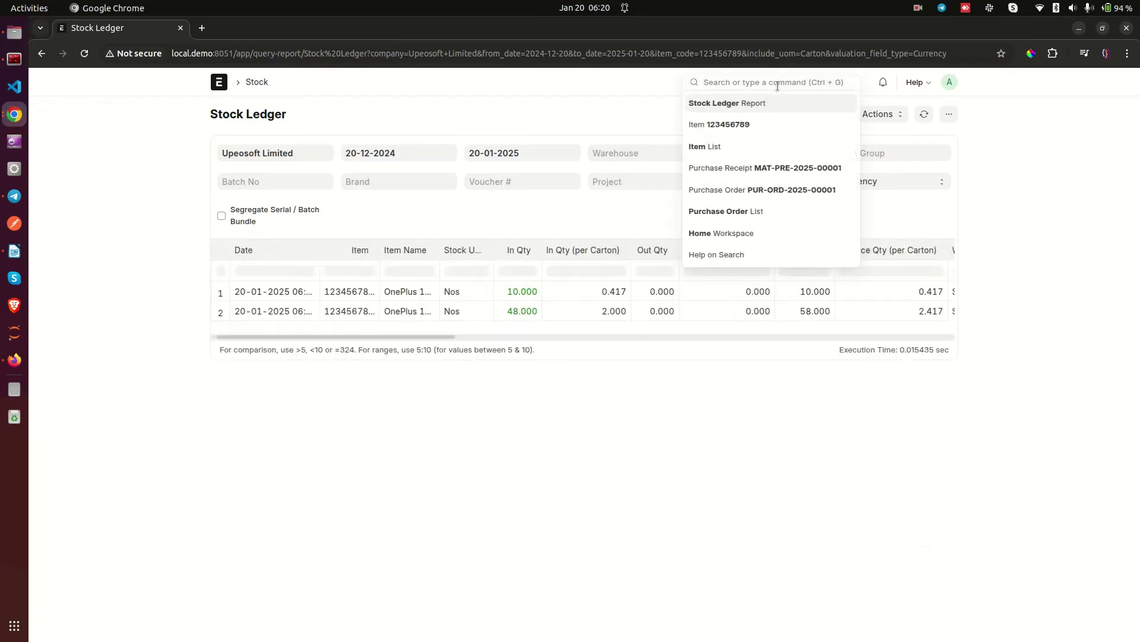
text(sale sor)
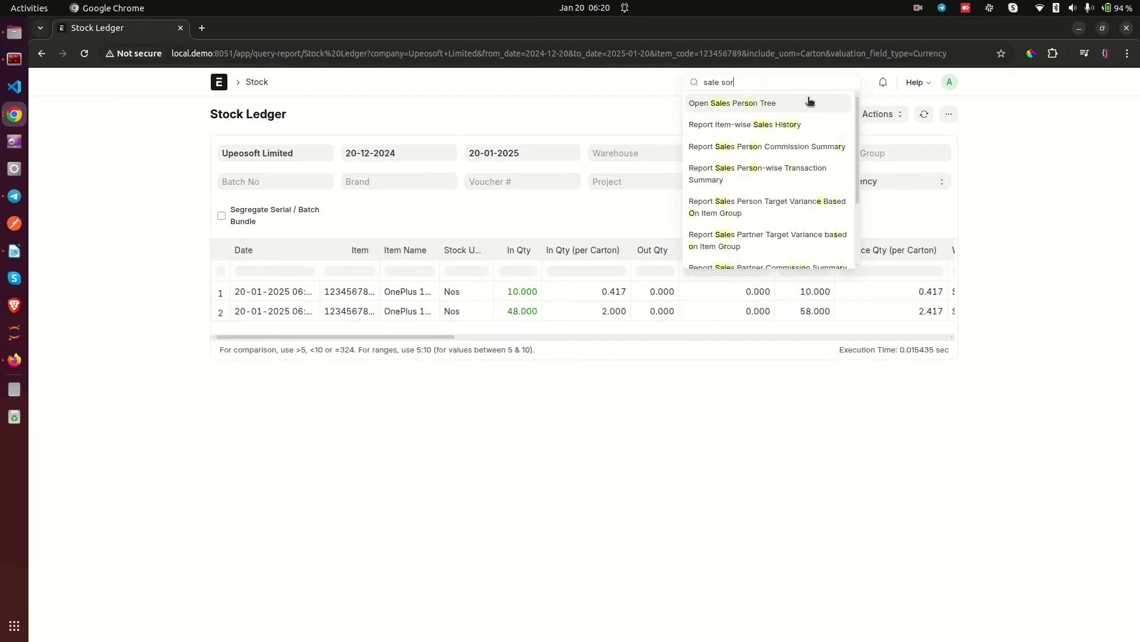
key(BackSpace)
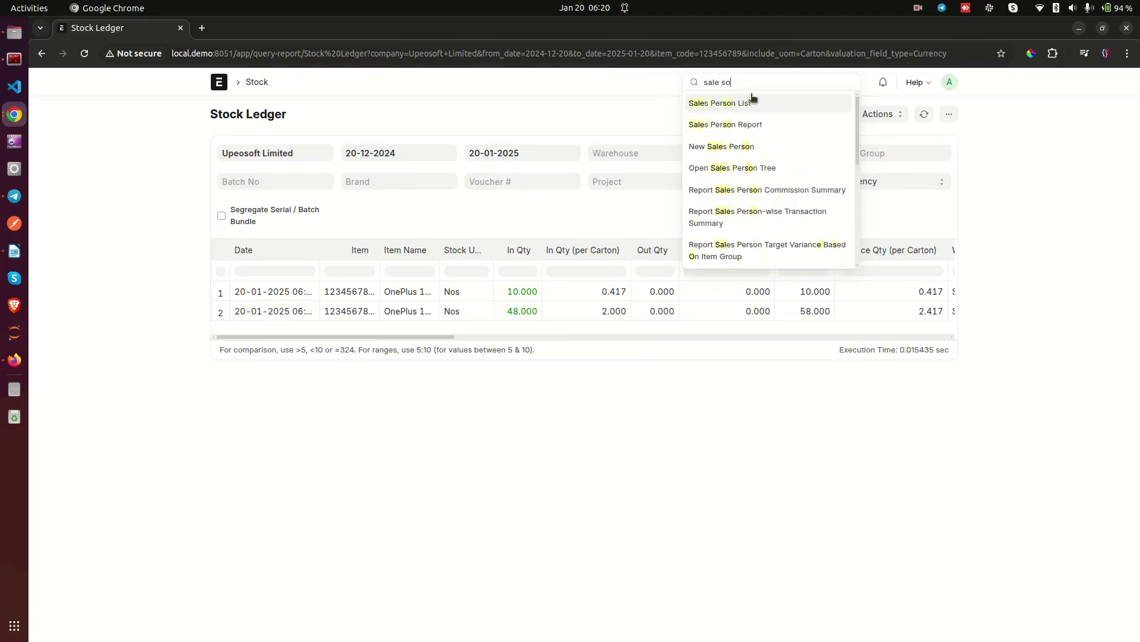
key(BackSpace)
key(BackSpace)
key(BackSpace)
text(s )
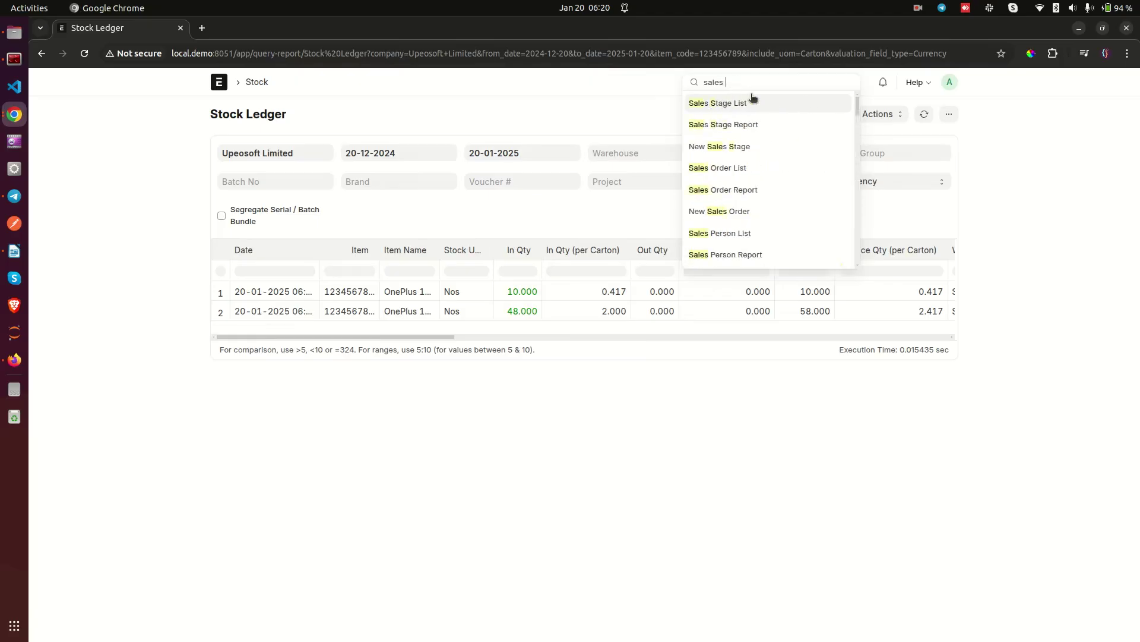
text(or)
key(Return)
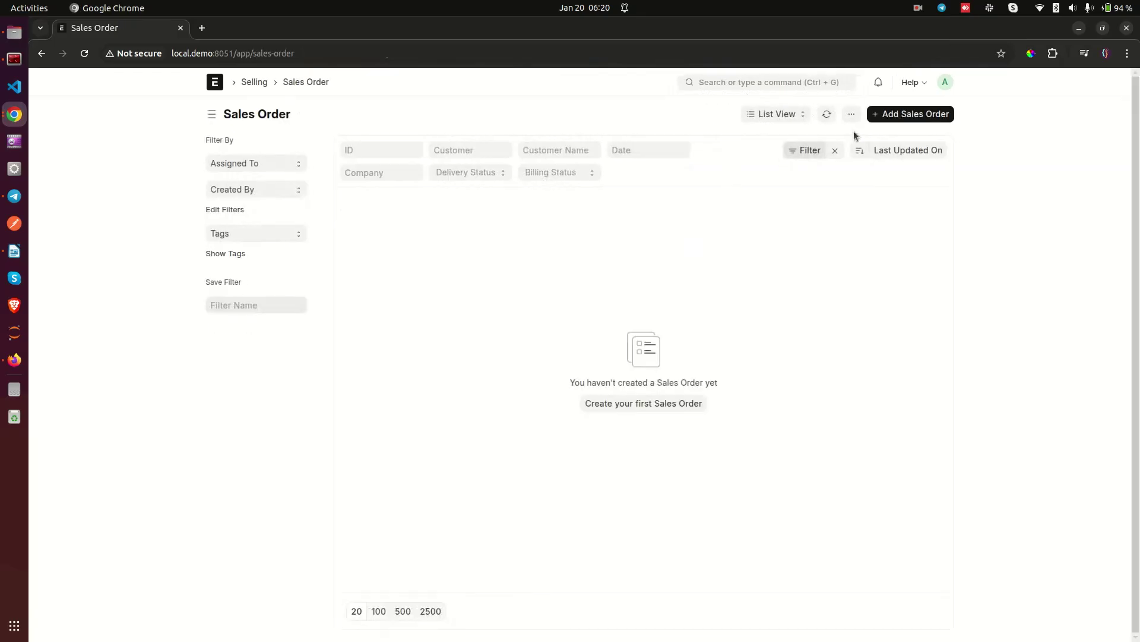
click(637, 406)
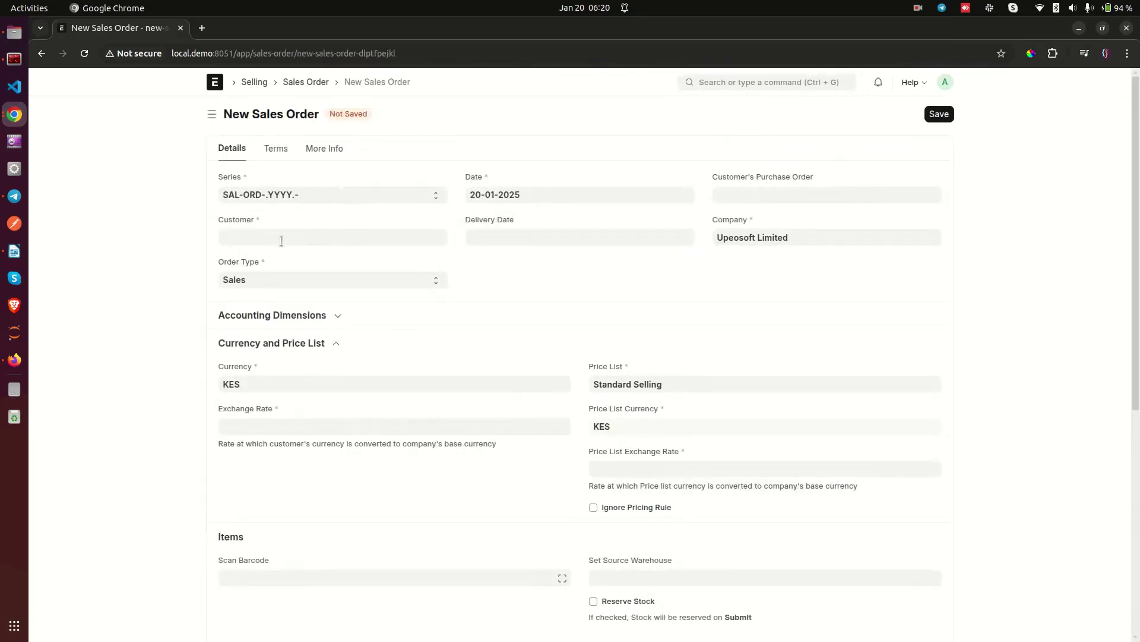
Step: Create a new customer with the customer's full name and set it on the order
click(281, 239)
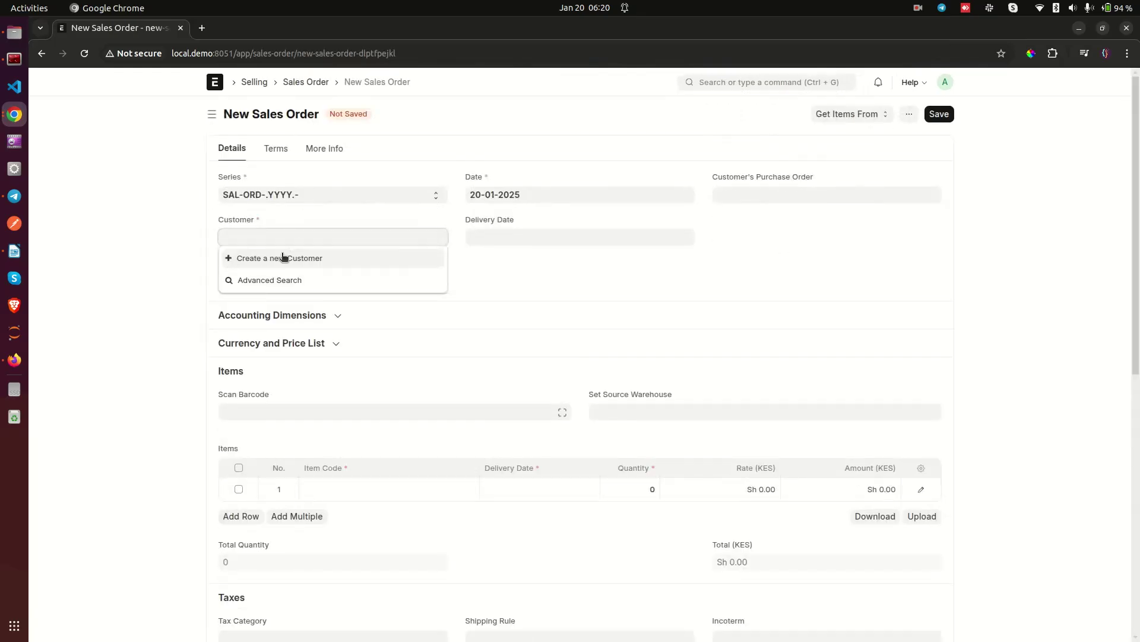
click(283, 257)
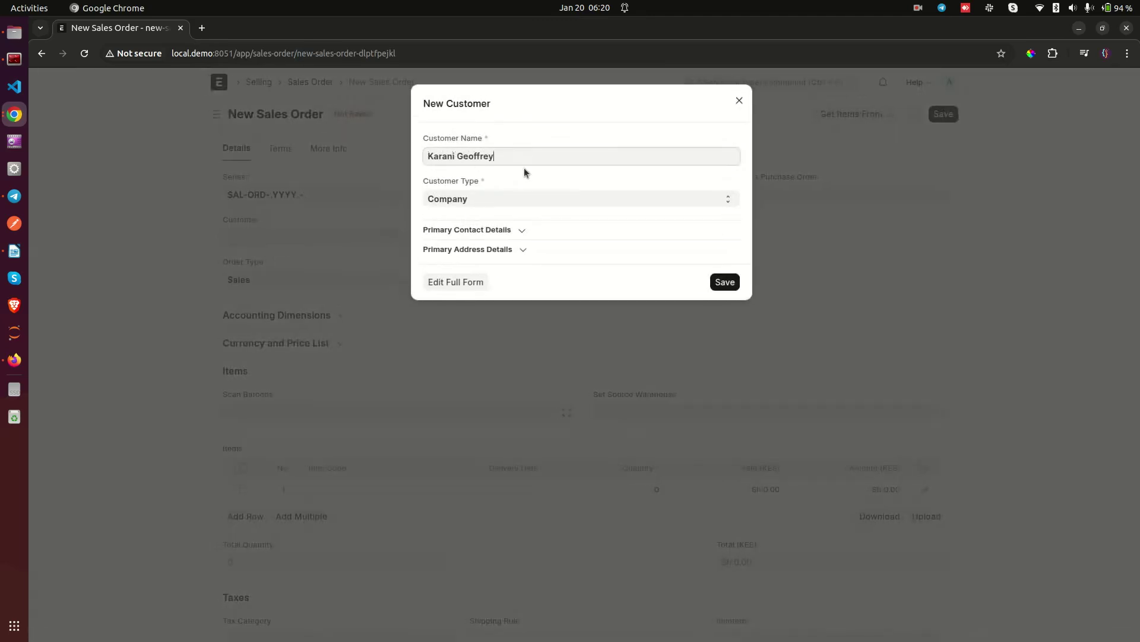
click(723, 283)
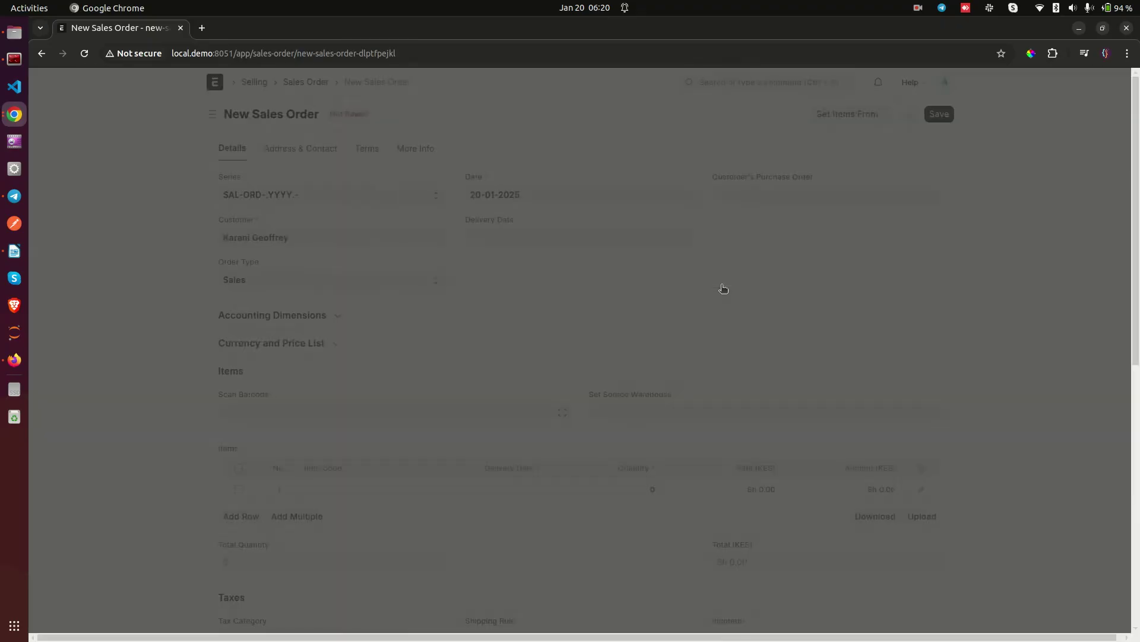
Step: Add item 123456789 as the order line with delivery date 20-01-2025
scroll(598, 361, down, 3)
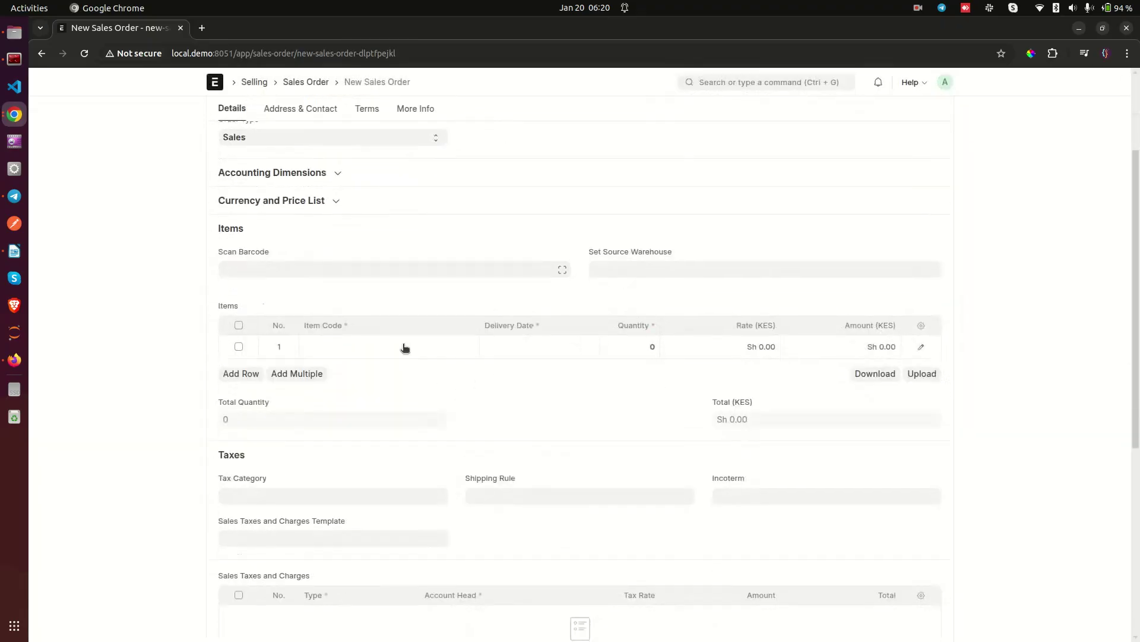
click(405, 347)
click(382, 364)
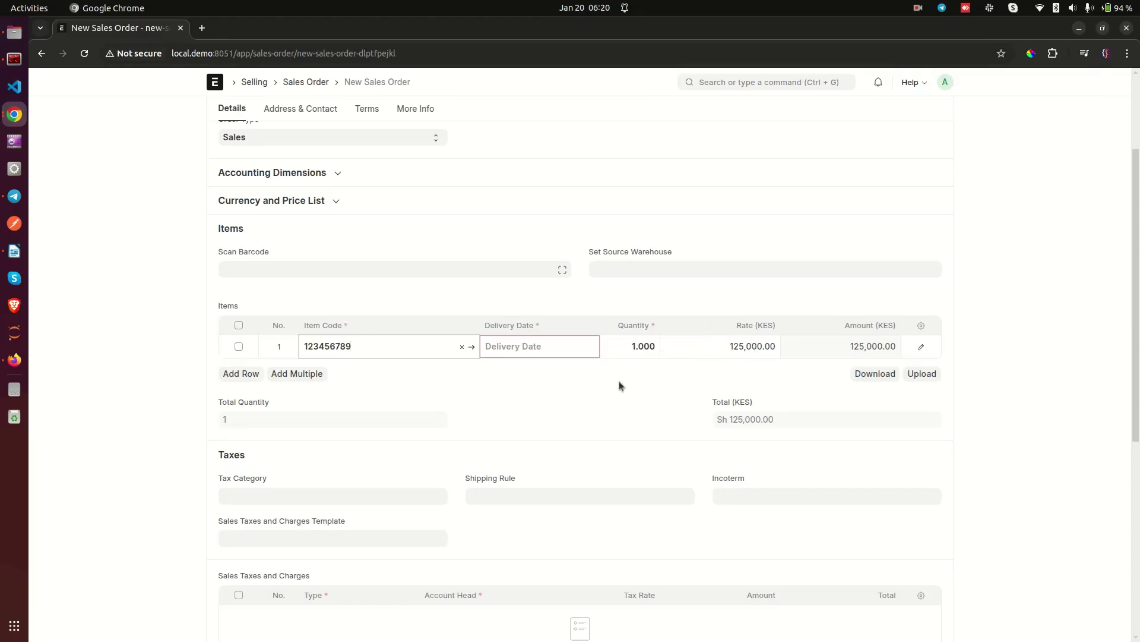
click(569, 340)
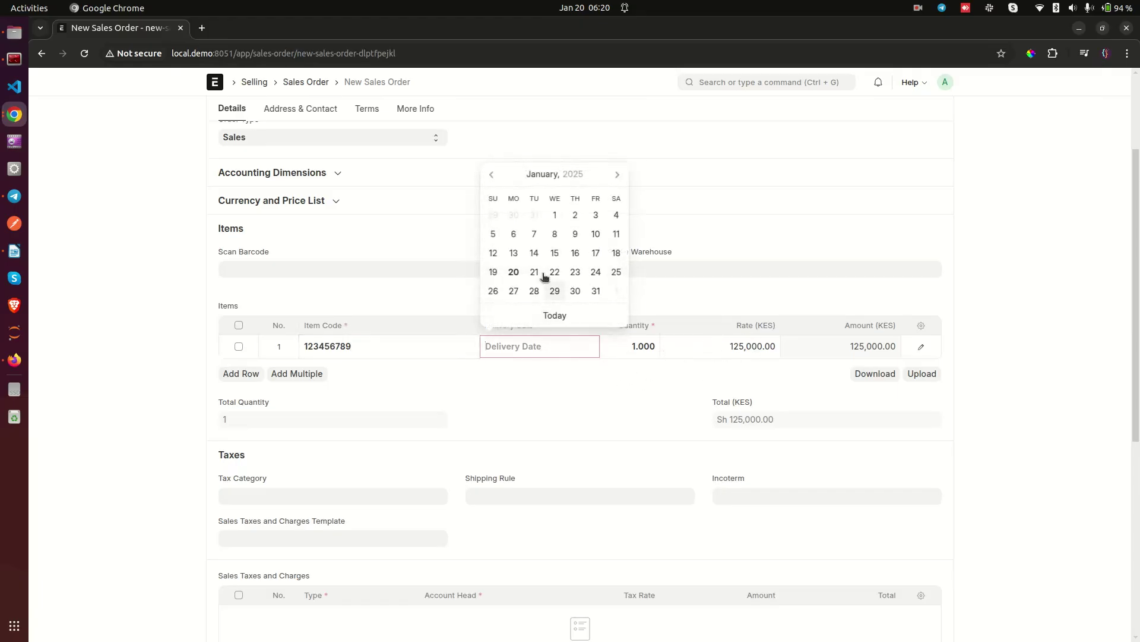
click(514, 271)
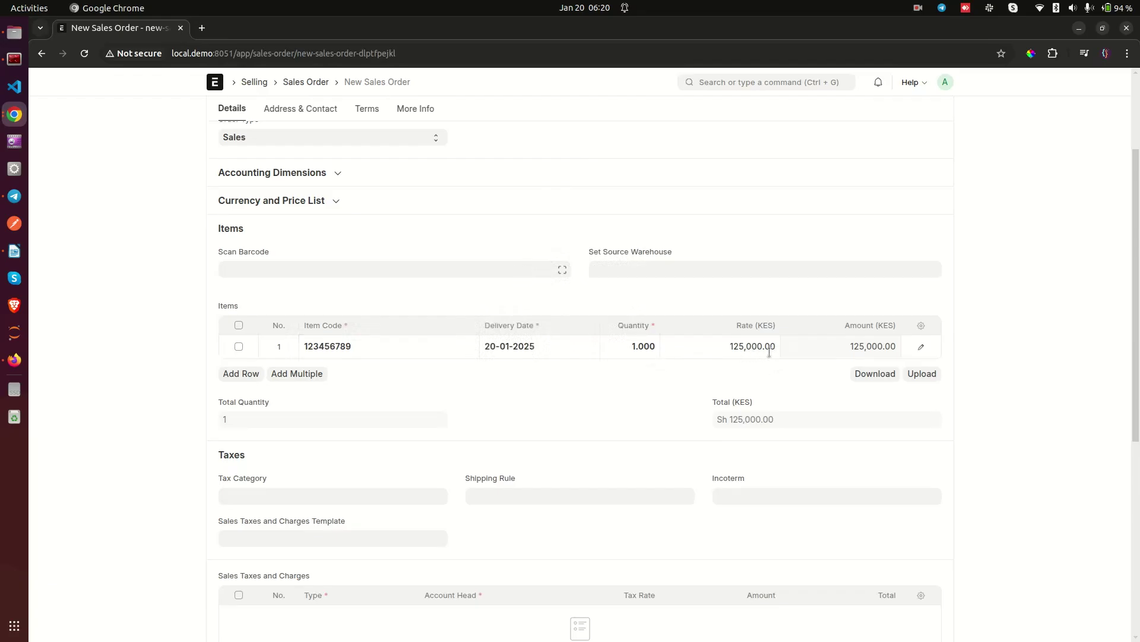
scroll(783, 336, down, 3)
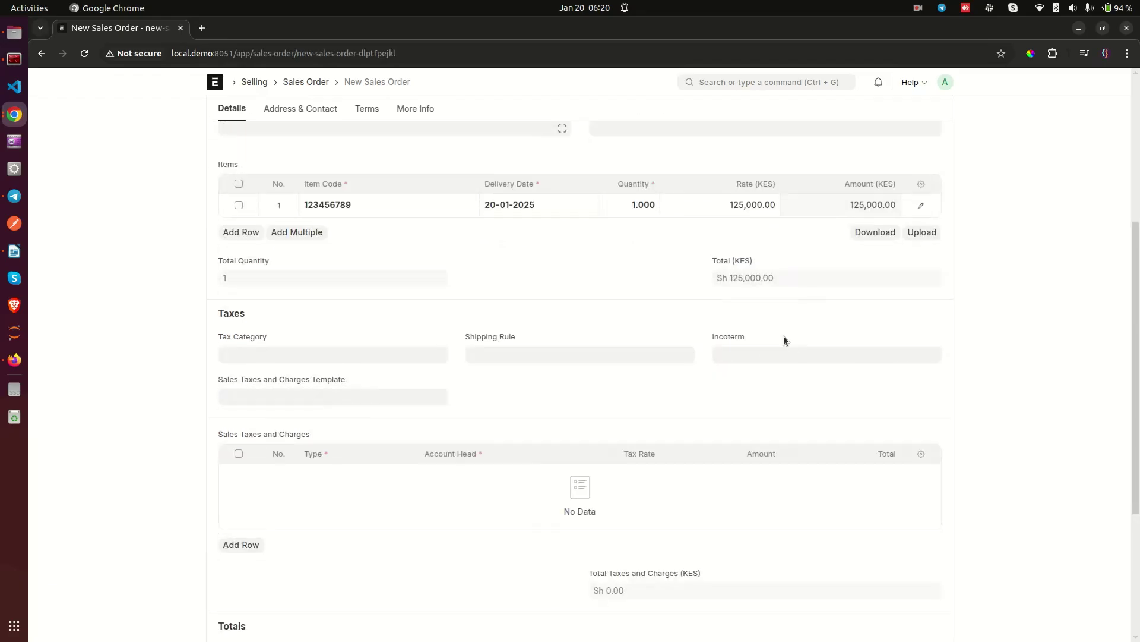
scroll(931, 171, up, 5)
Step: Save and submit the sales order, then create a Delivery Note from it and save it
click(940, 114)
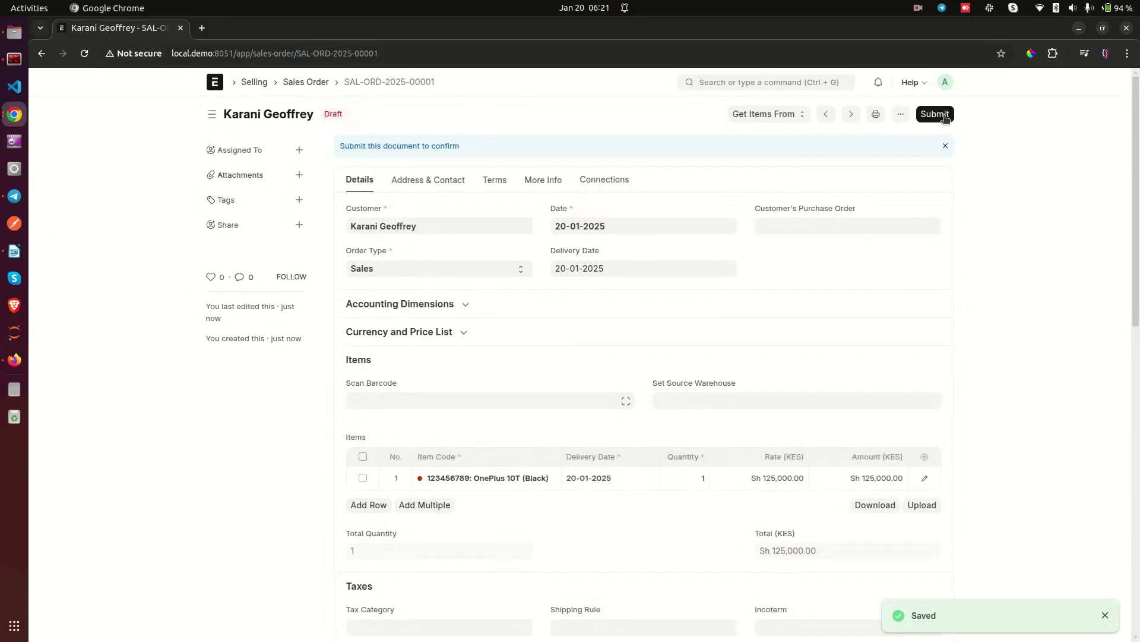
click(944, 117)
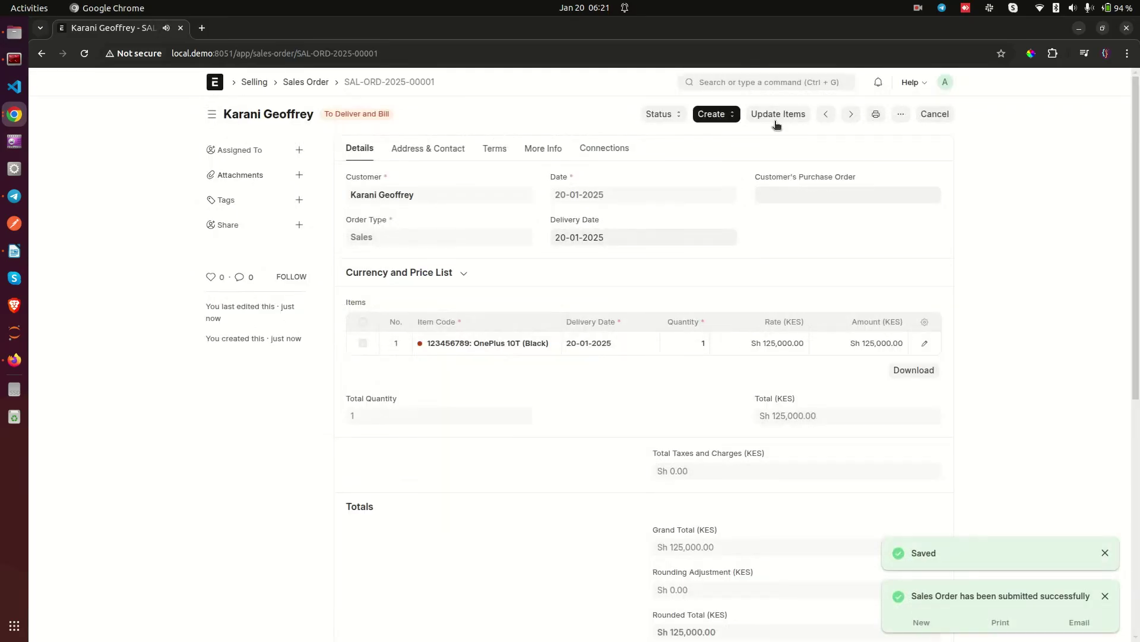
click(726, 117)
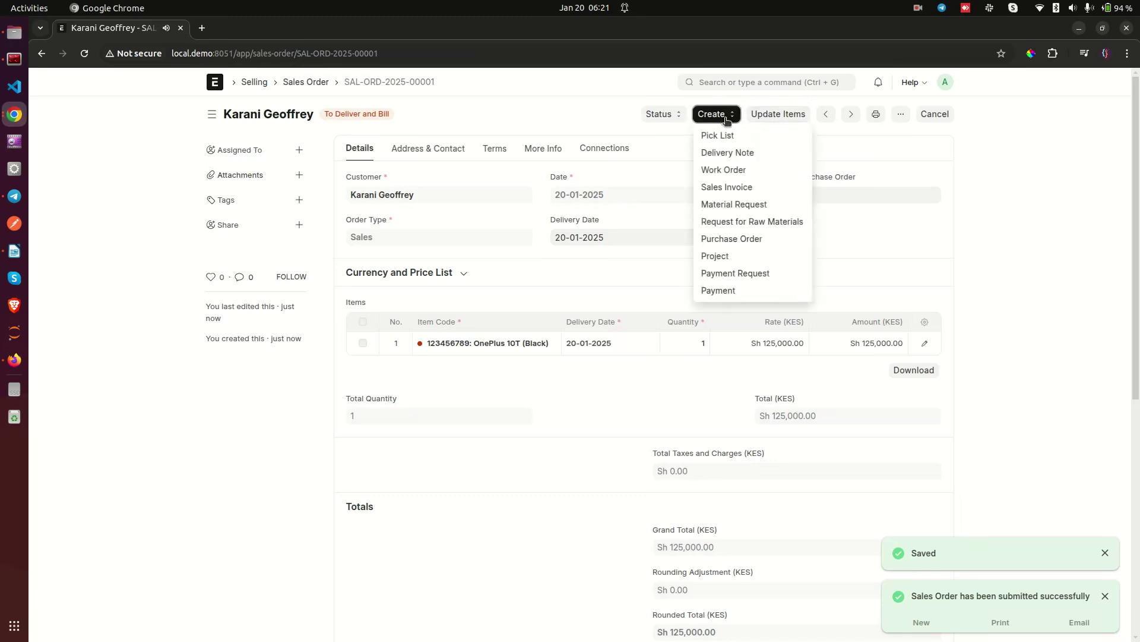
click(722, 154)
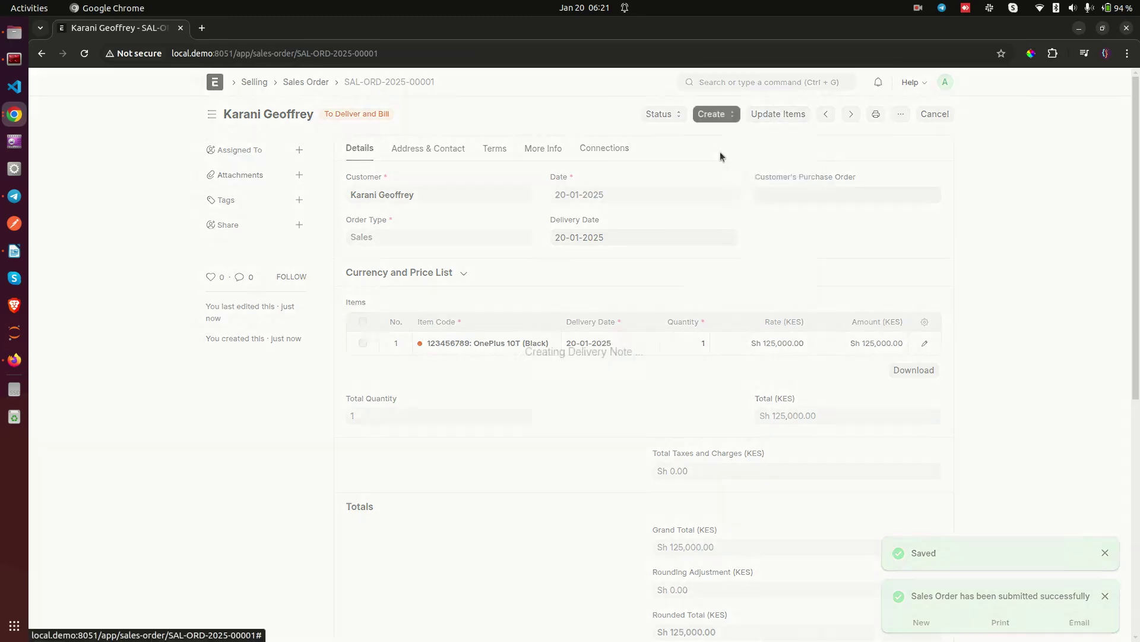
click(938, 114)
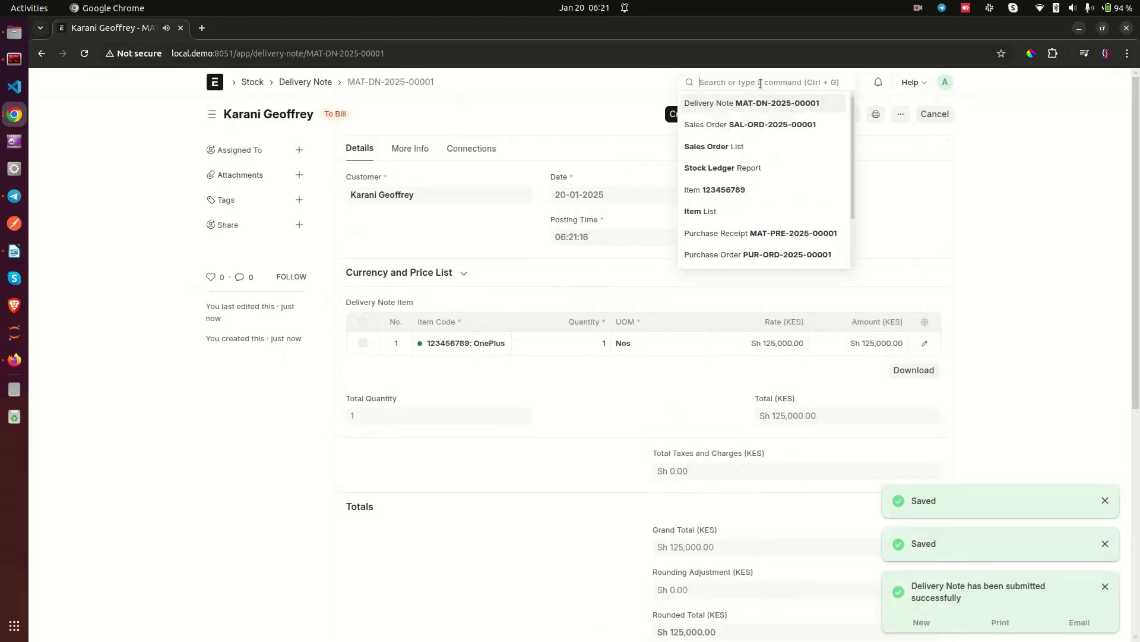
Step: Open the OnePlus 10T (Black) item record and go to its Stock Ledger report
text(ite)
click(735, 104)
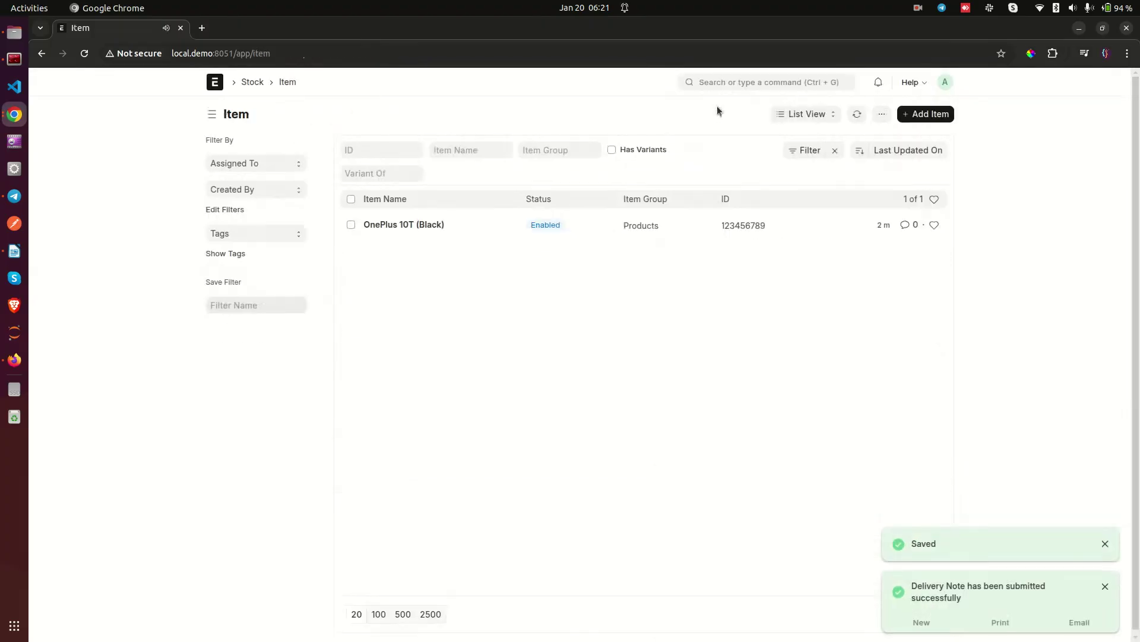
click(392, 228)
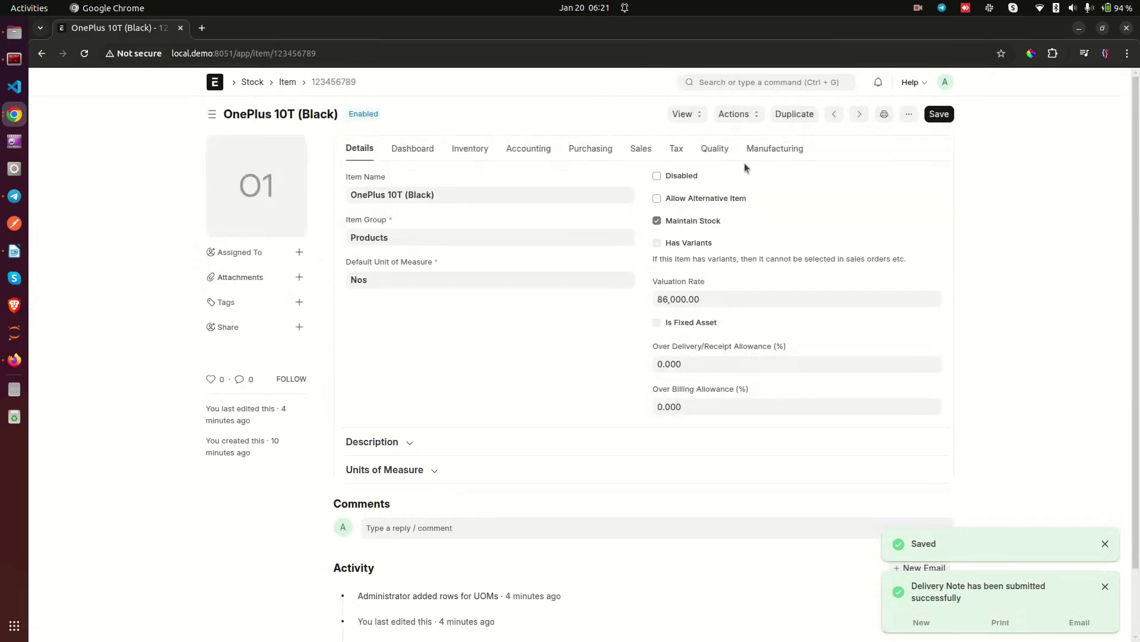
click(680, 113)
click(683, 134)
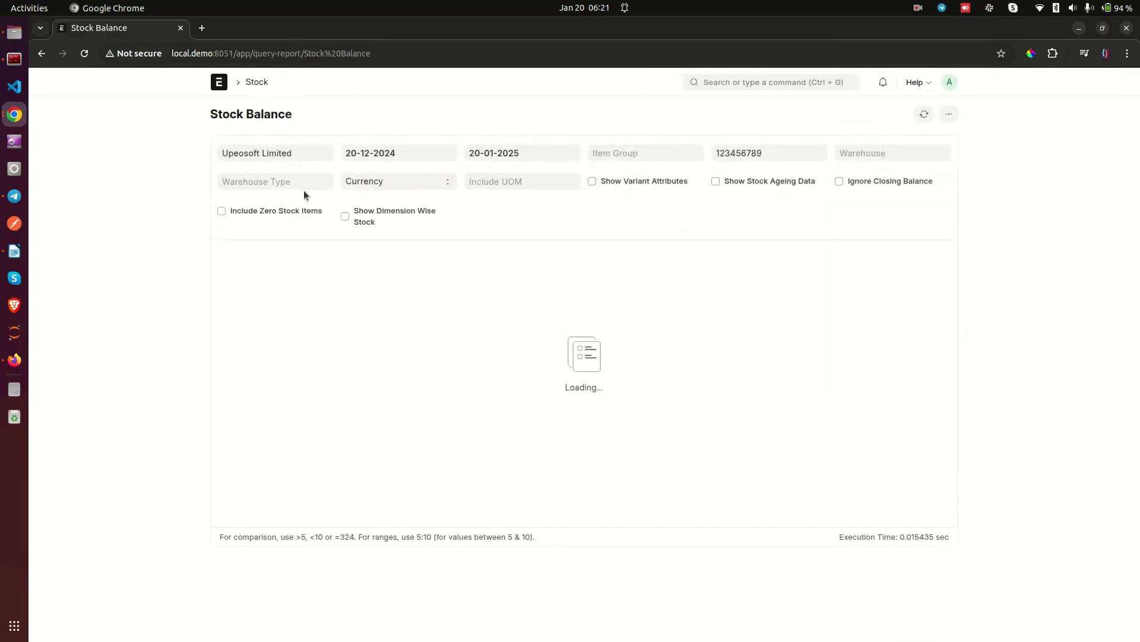
click(41, 53)
click(689, 114)
click(687, 151)
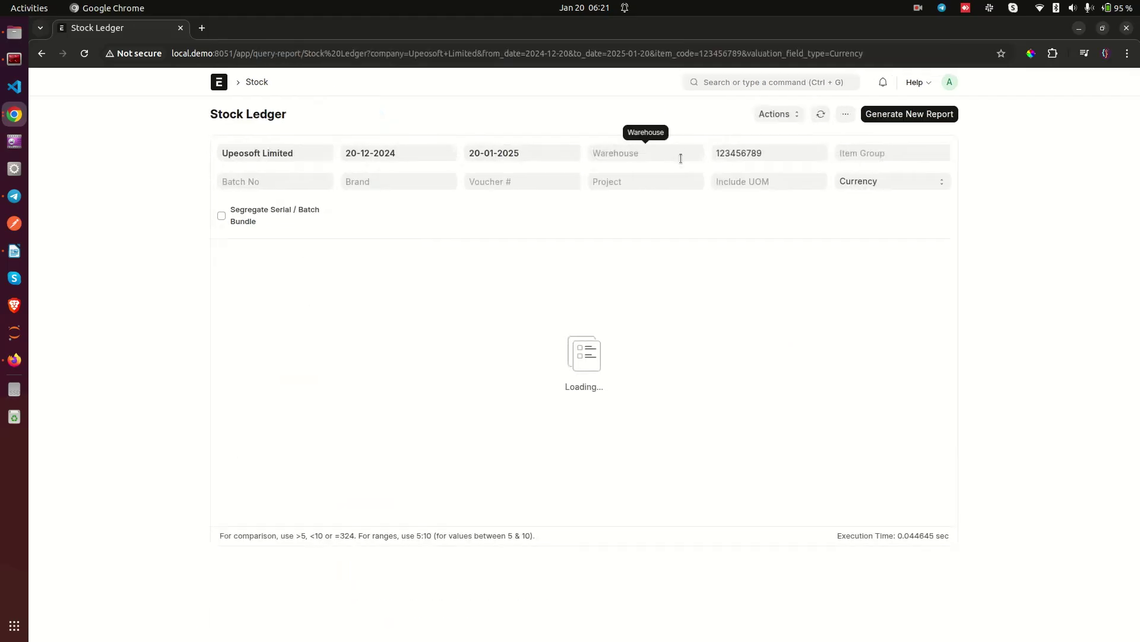
Step: Regenerate the Stock Ledger with the Include UOM filter set to Carton
click(914, 113)
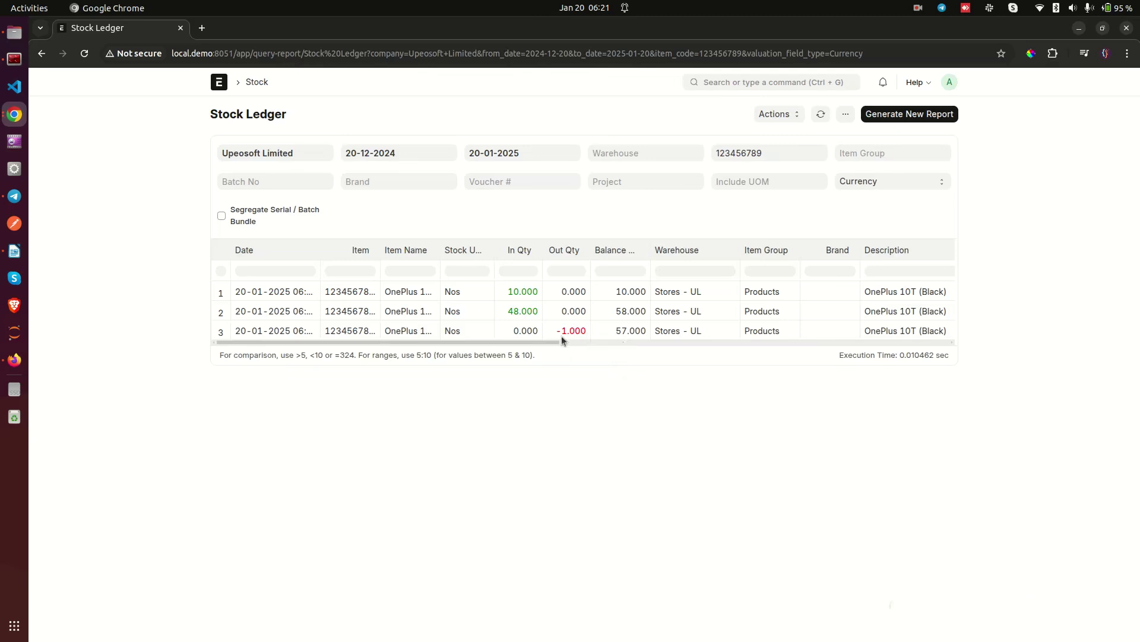
click(755, 182)
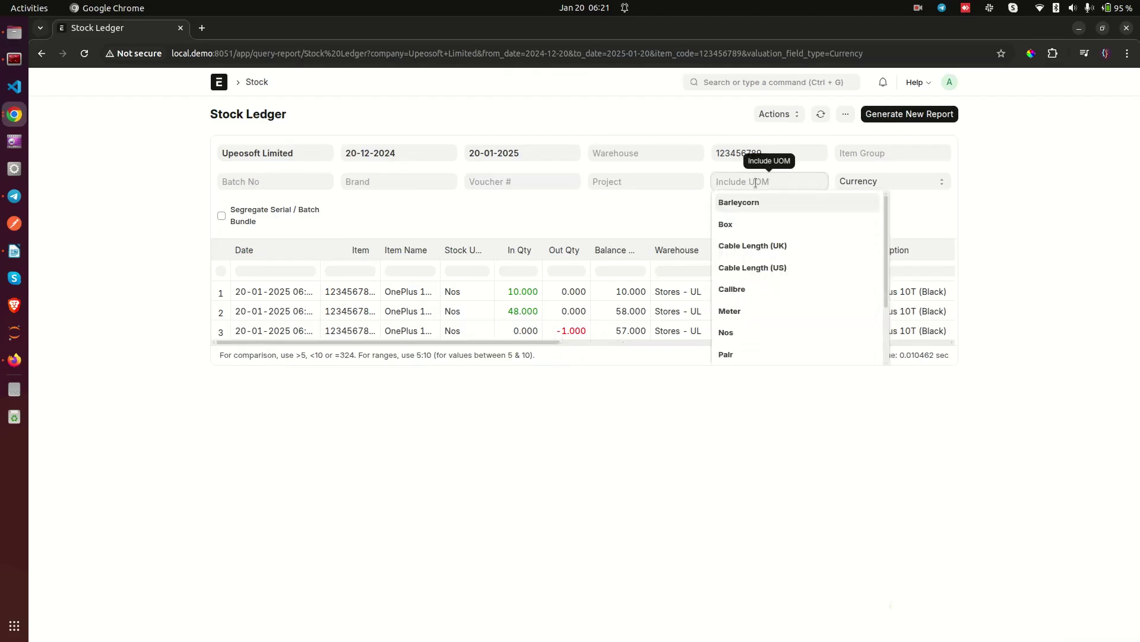
text(car)
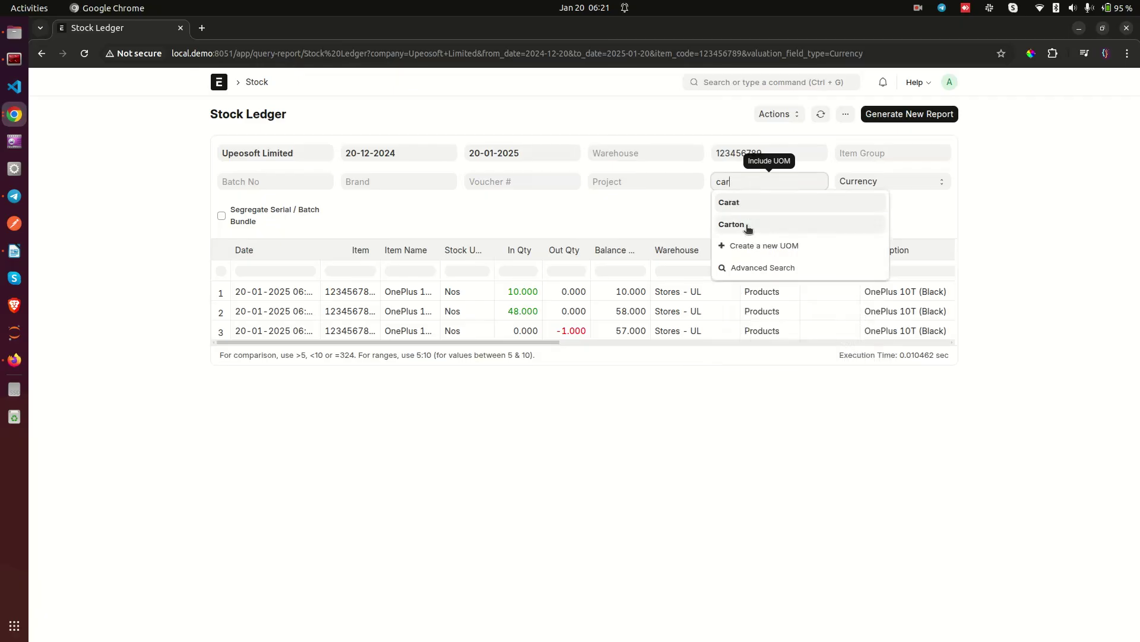
click(746, 226)
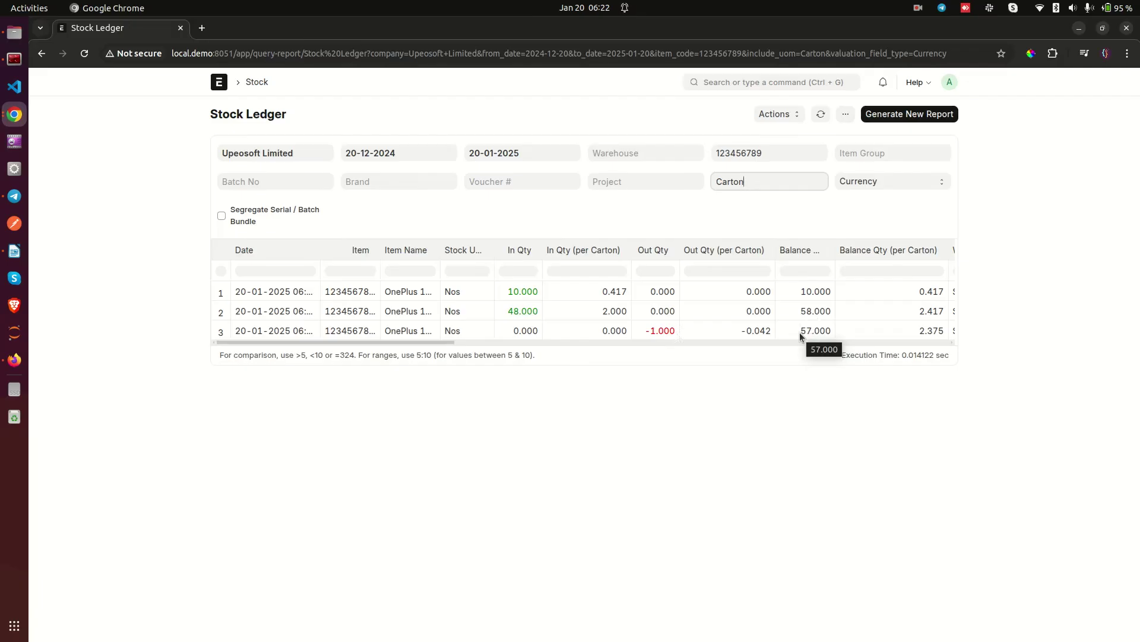
click(758, 81)
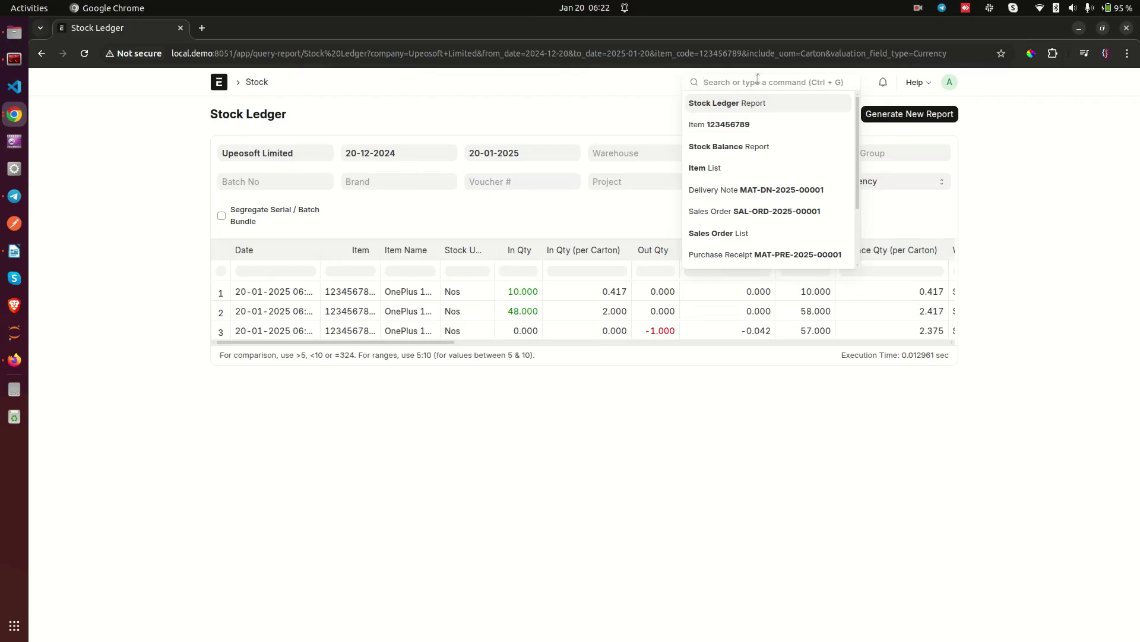
Step: Reopen the OnePlus 10T (Black) item from the Item list and review its Inventory tab and description
text(item)
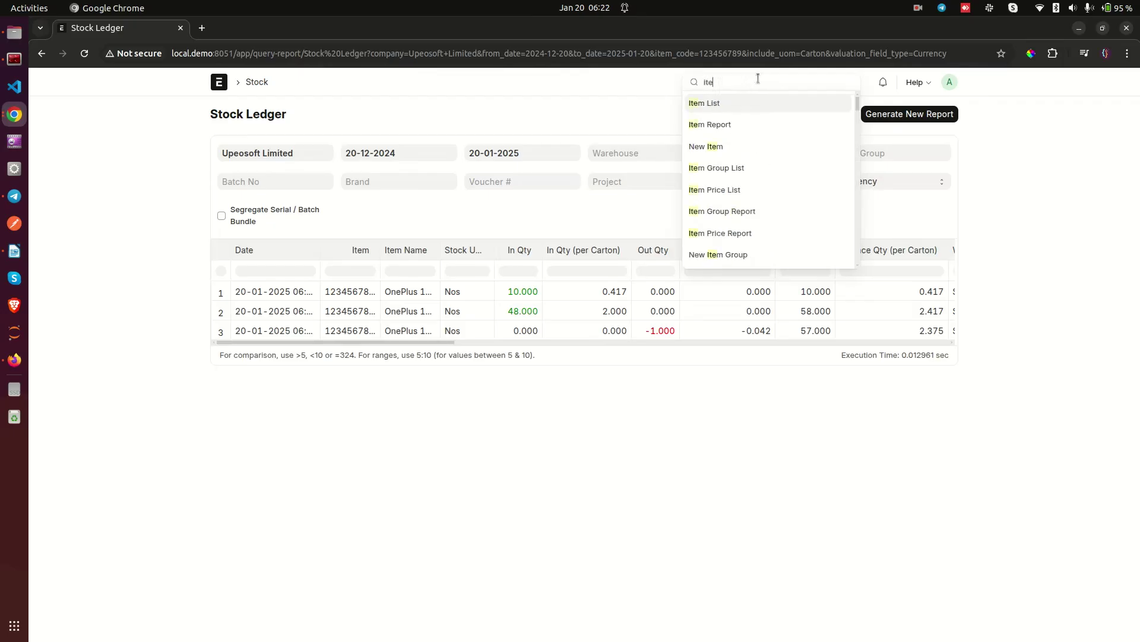
click(715, 102)
click(377, 226)
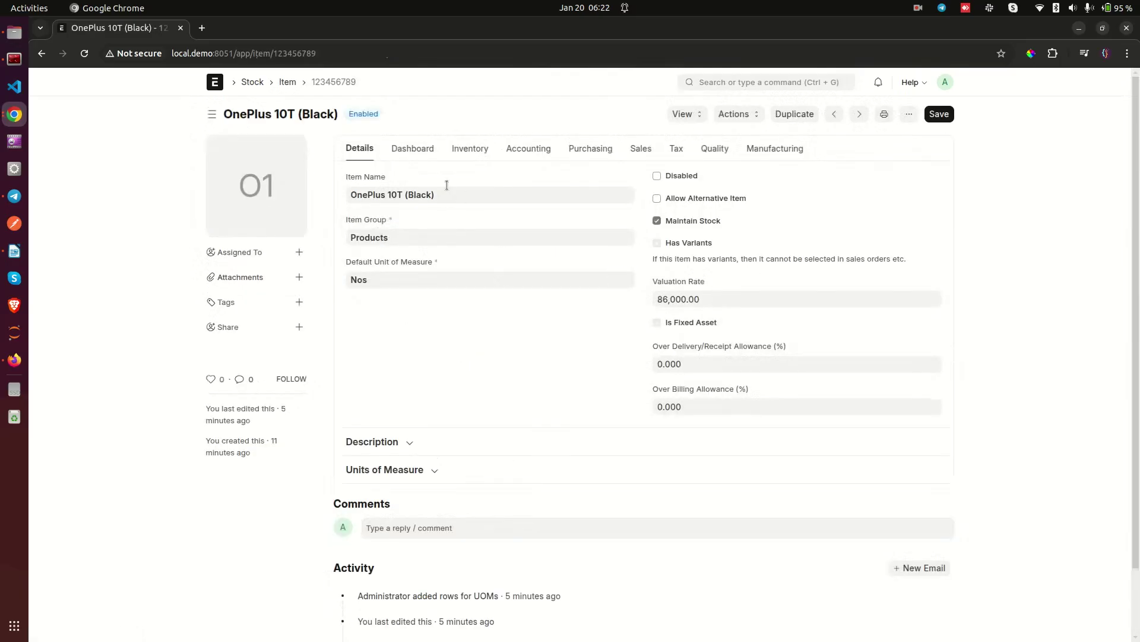
click(465, 149)
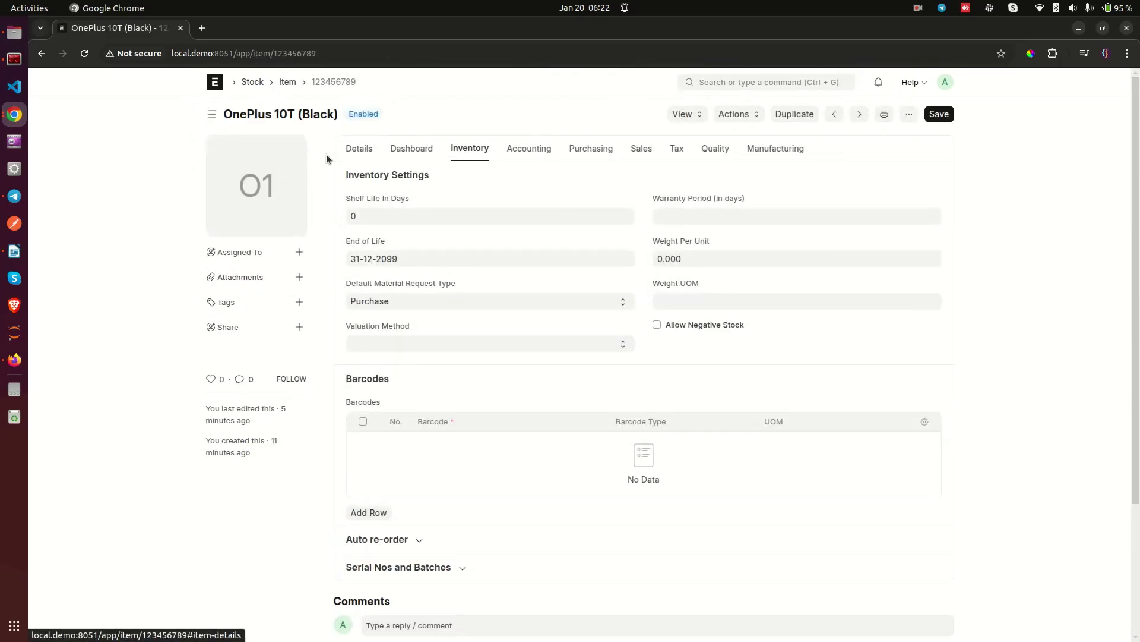
click(369, 150)
scroll(569, 379, down, 2)
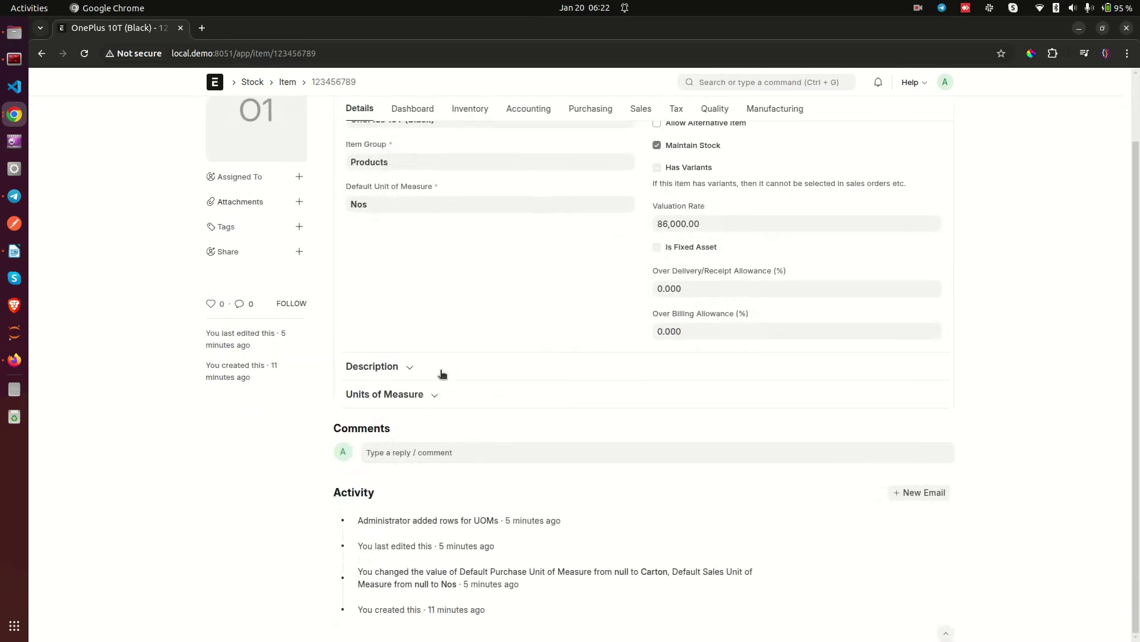
click(409, 367)
click(419, 368)
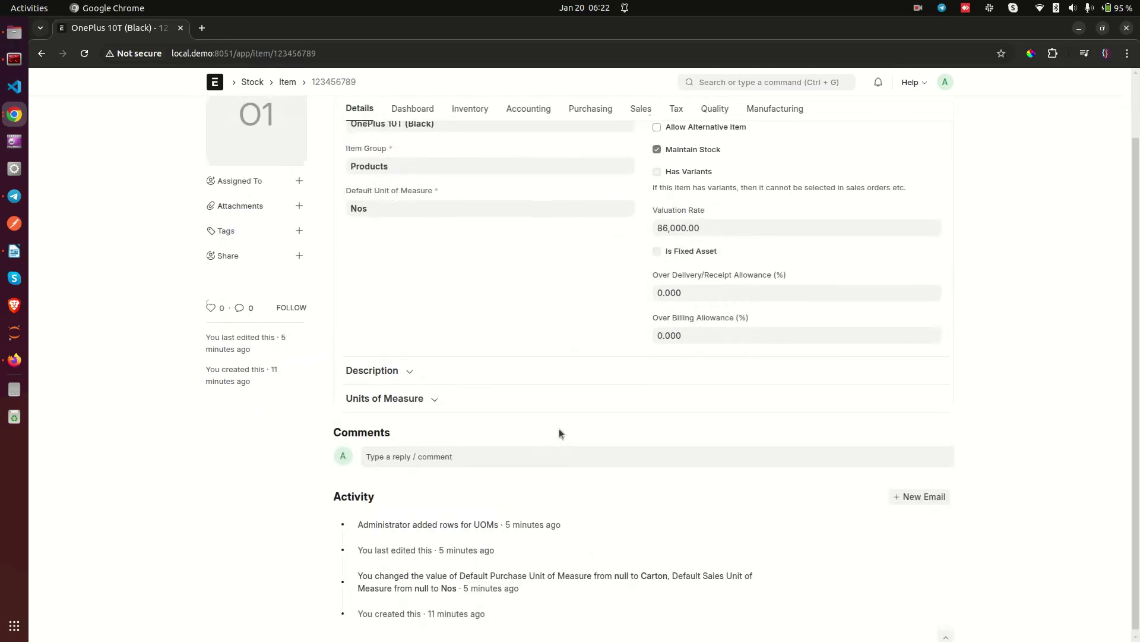
scroll(559, 429, up, 2)
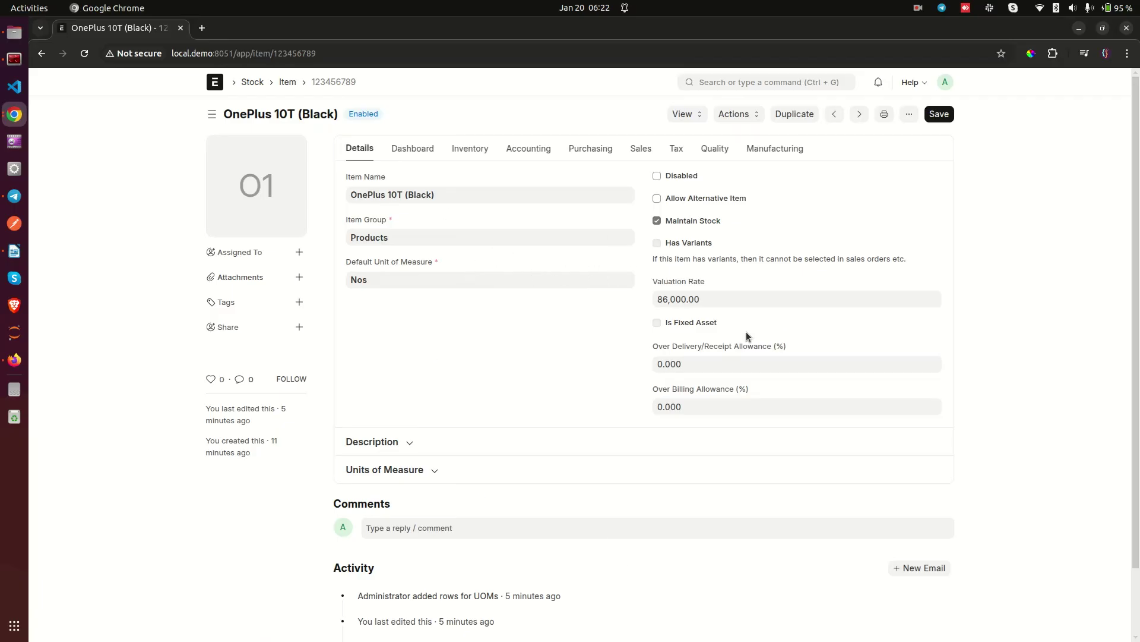
scroll(607, 424, down, 3)
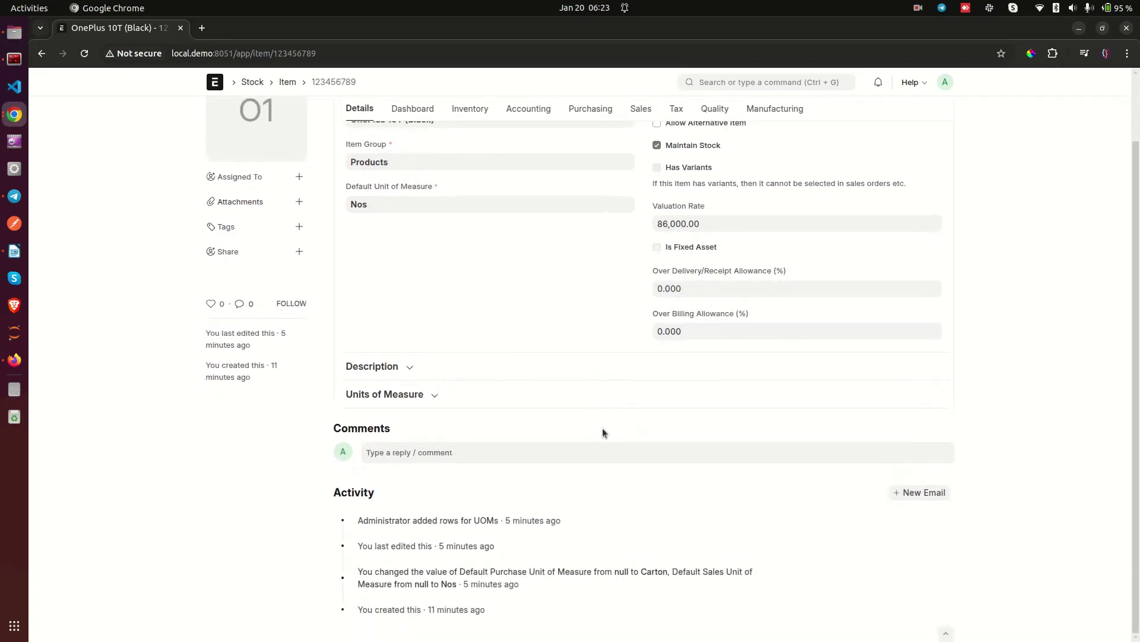
scroll(603, 432, up, 3)
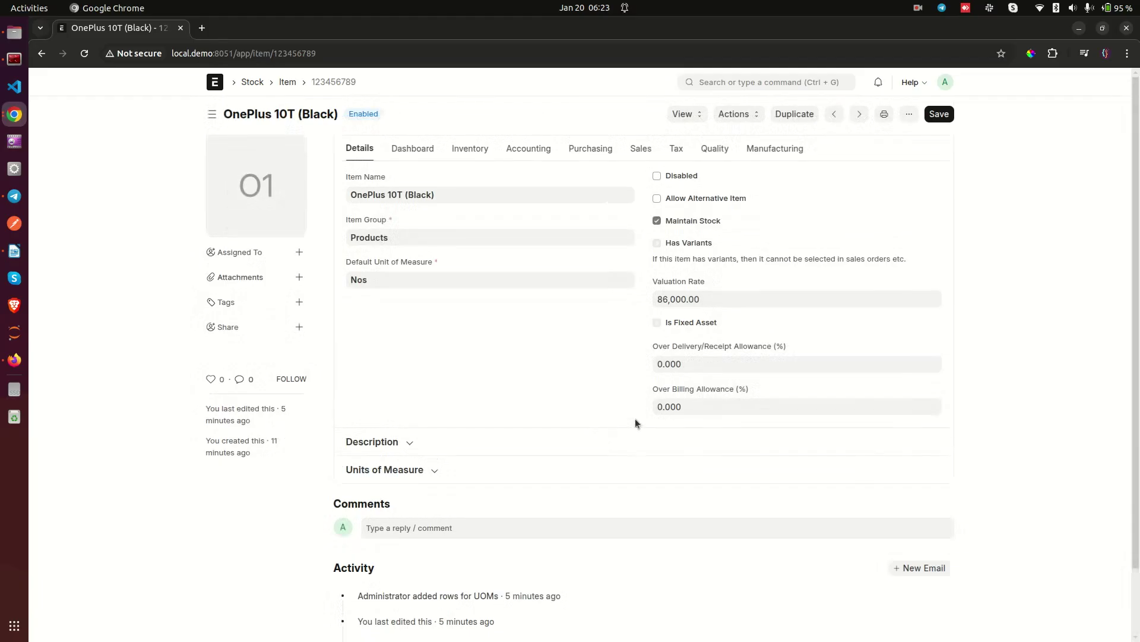